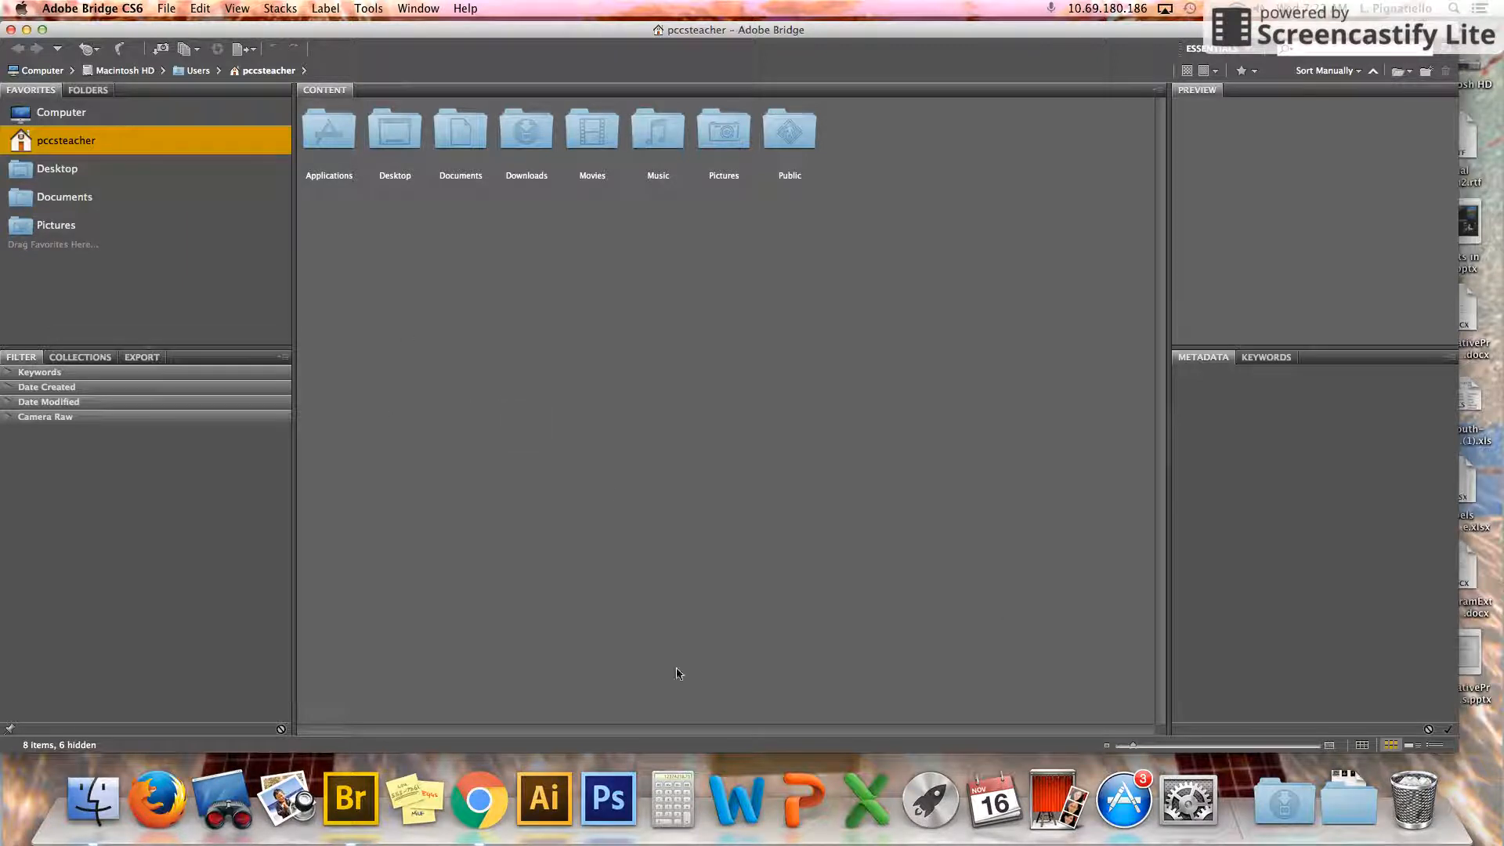
Switch to the Essentials workspace and open the Hallway Shoot folder on the Desktop.
click(1217, 49)
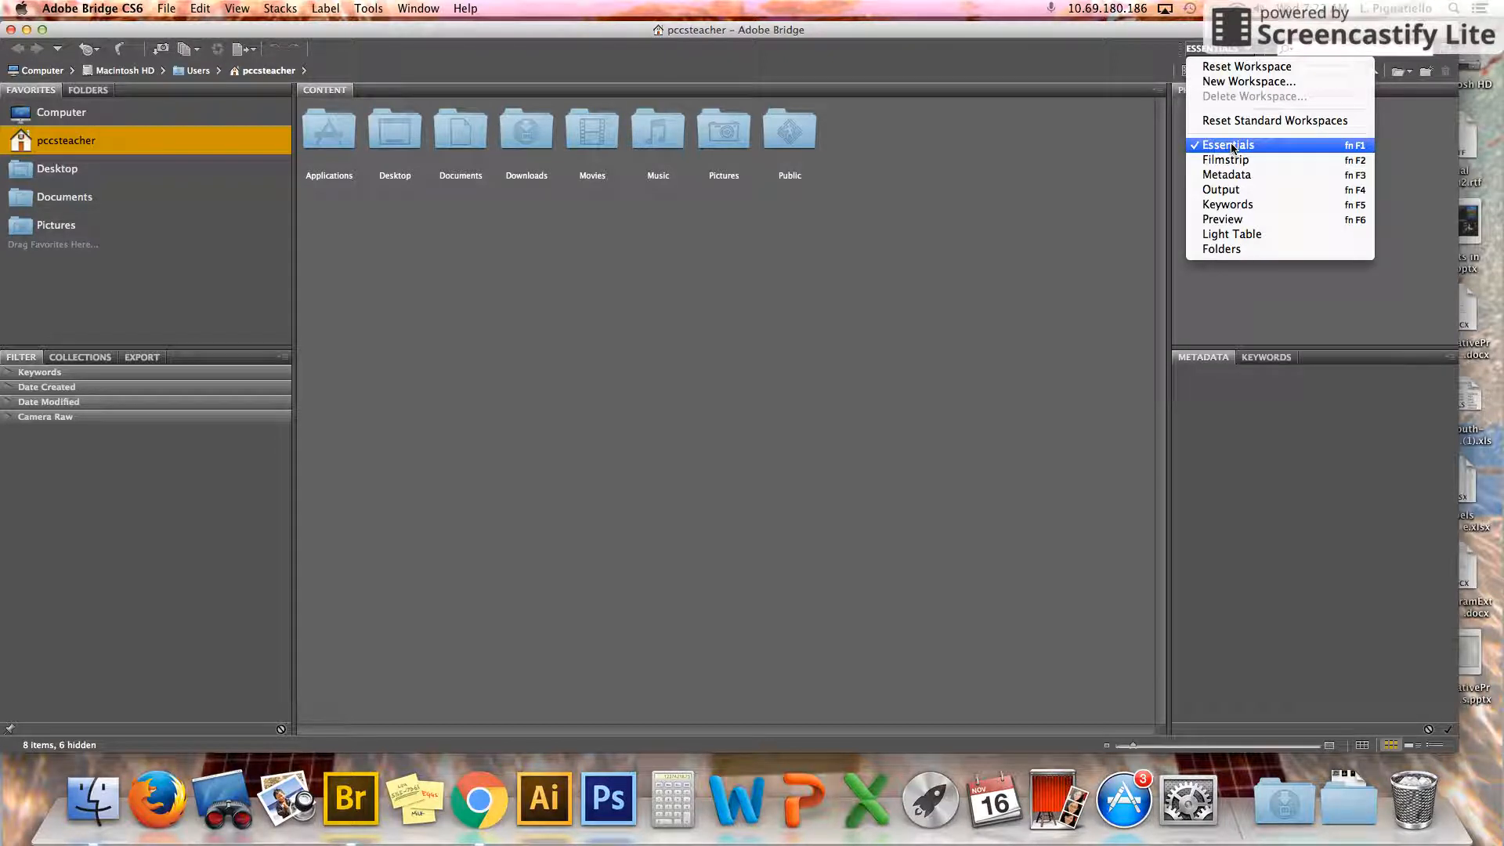
click(1232, 148)
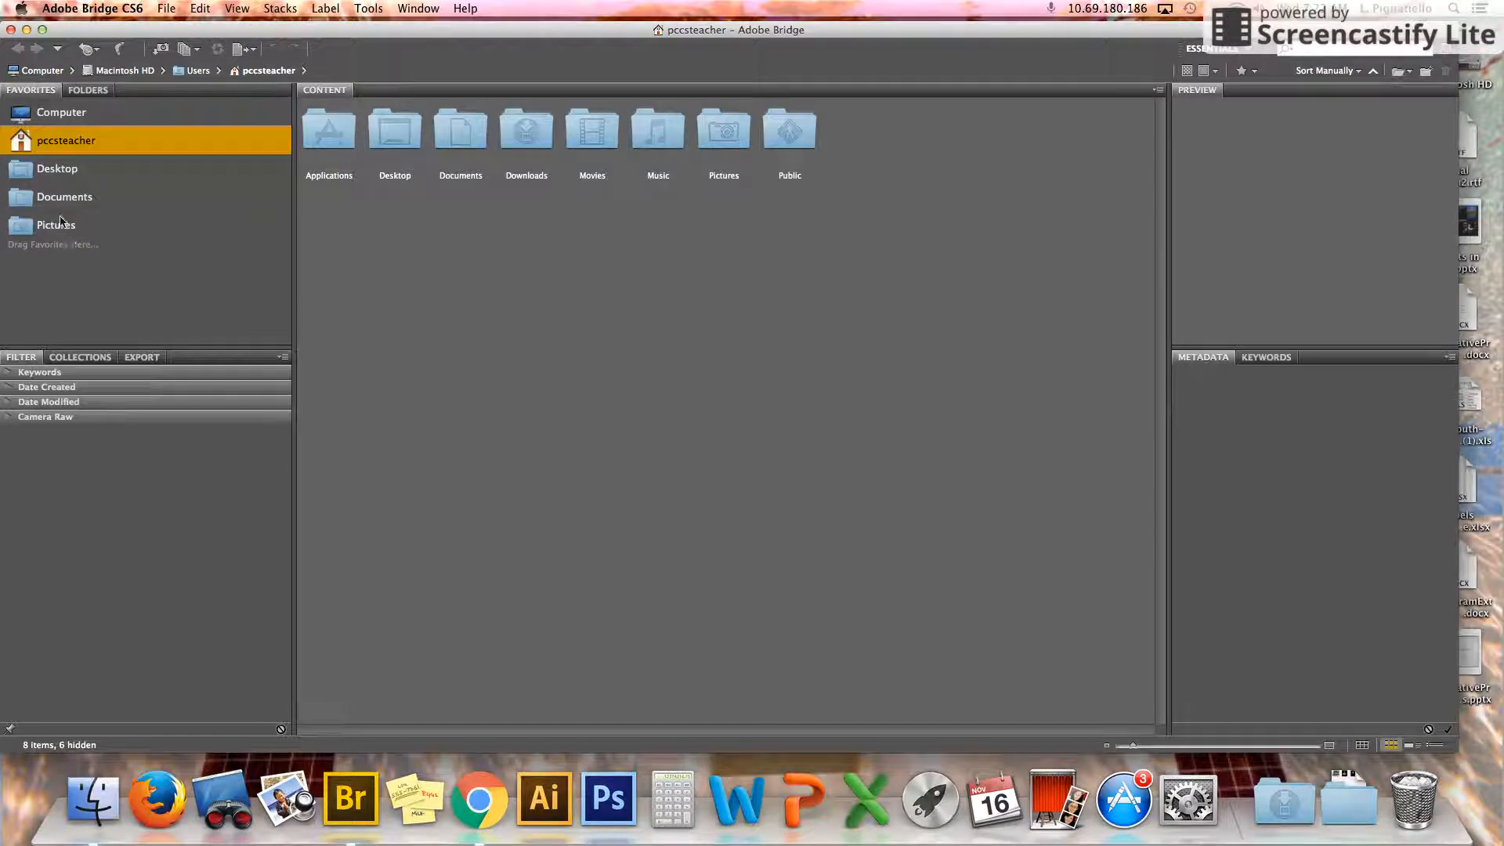
click(56, 171)
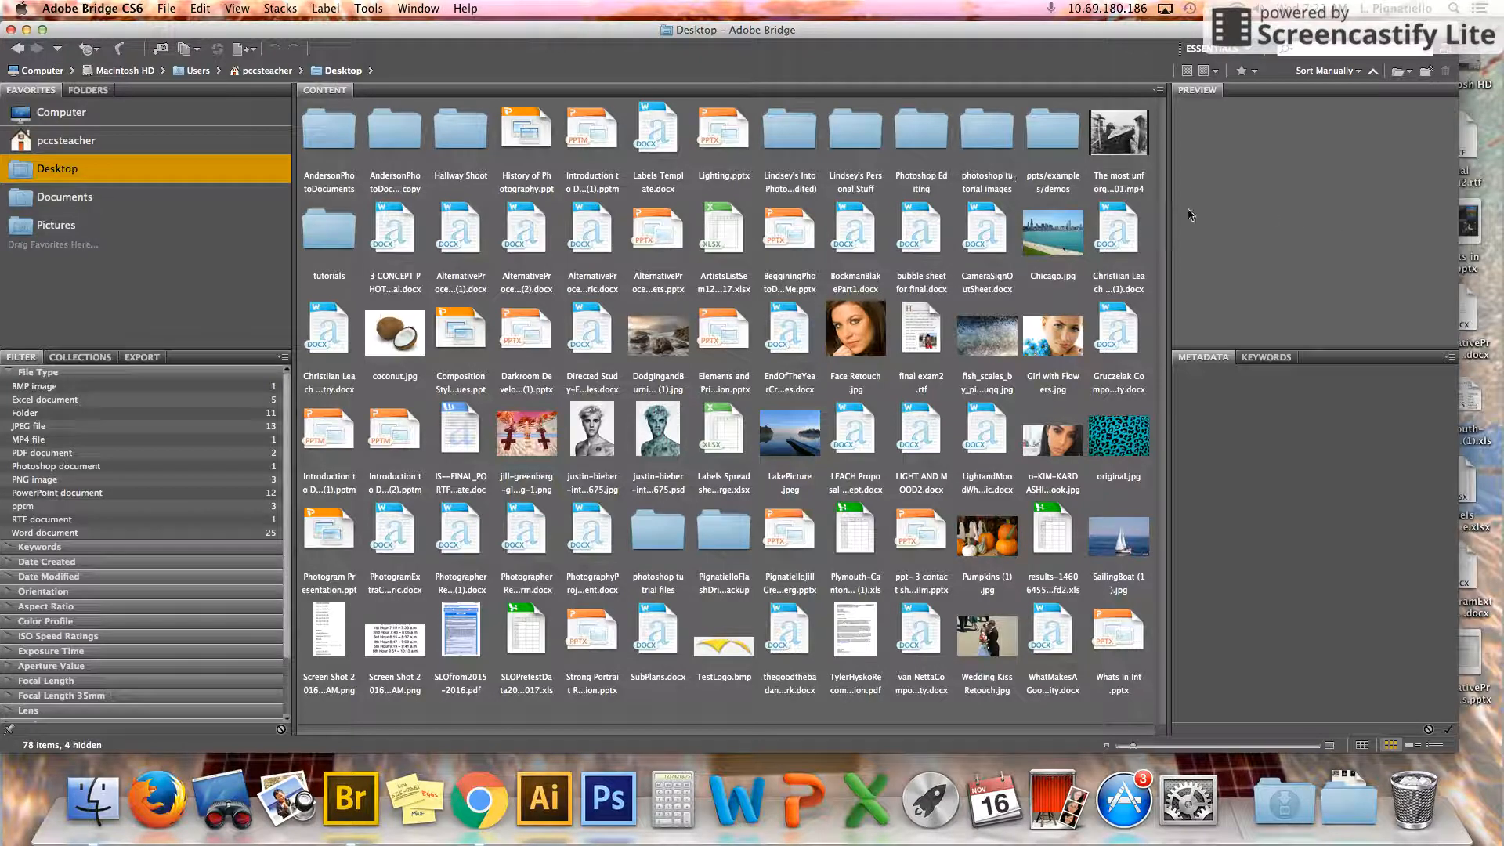
double_click(450, 139)
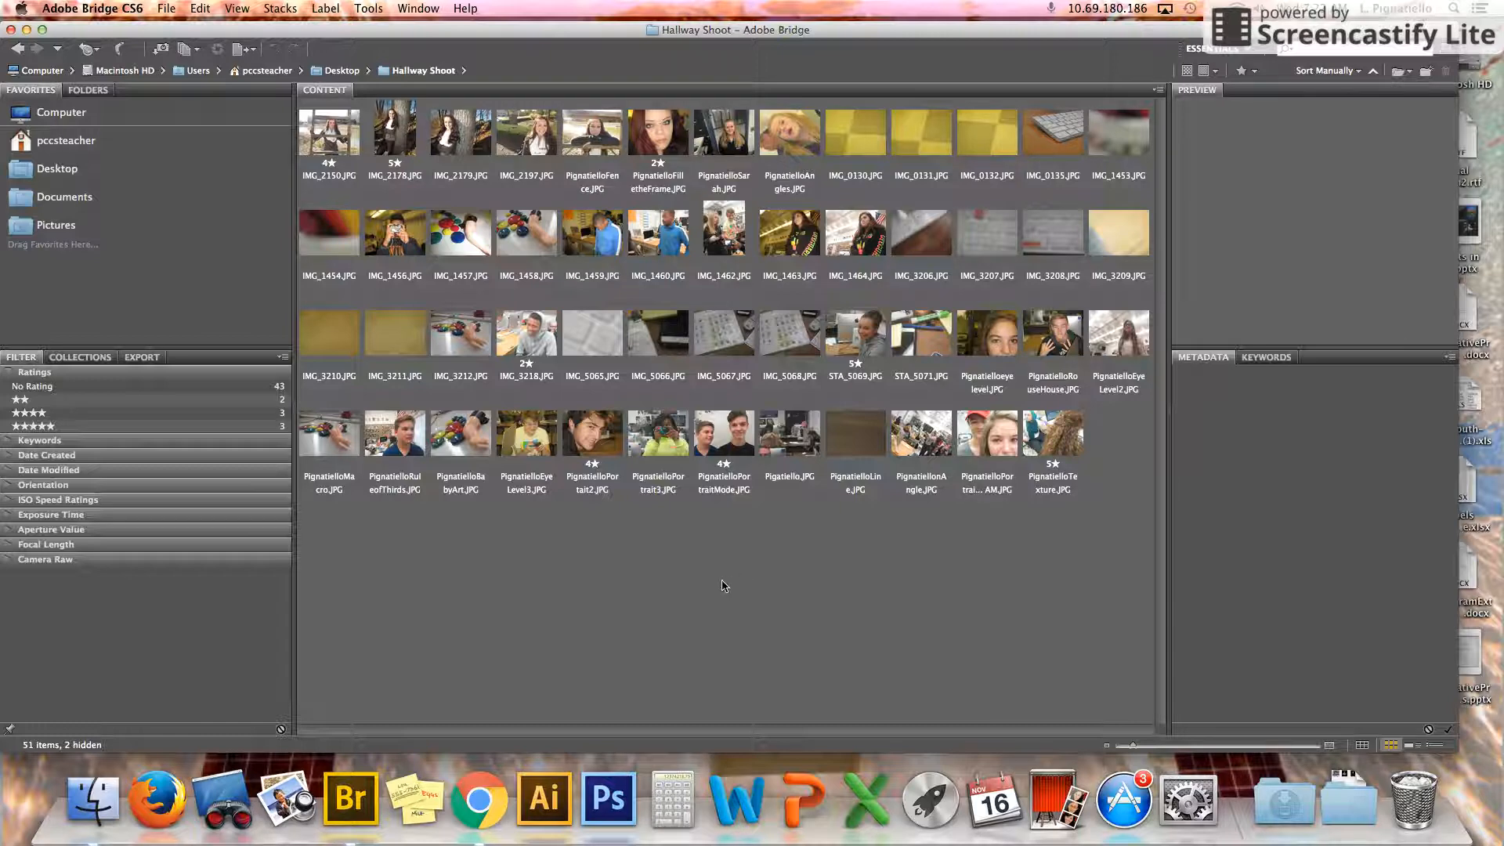
Create a new folder named "Hallway Contact Sheet" inside the Hallway Shoot folder.
right_click(656, 564)
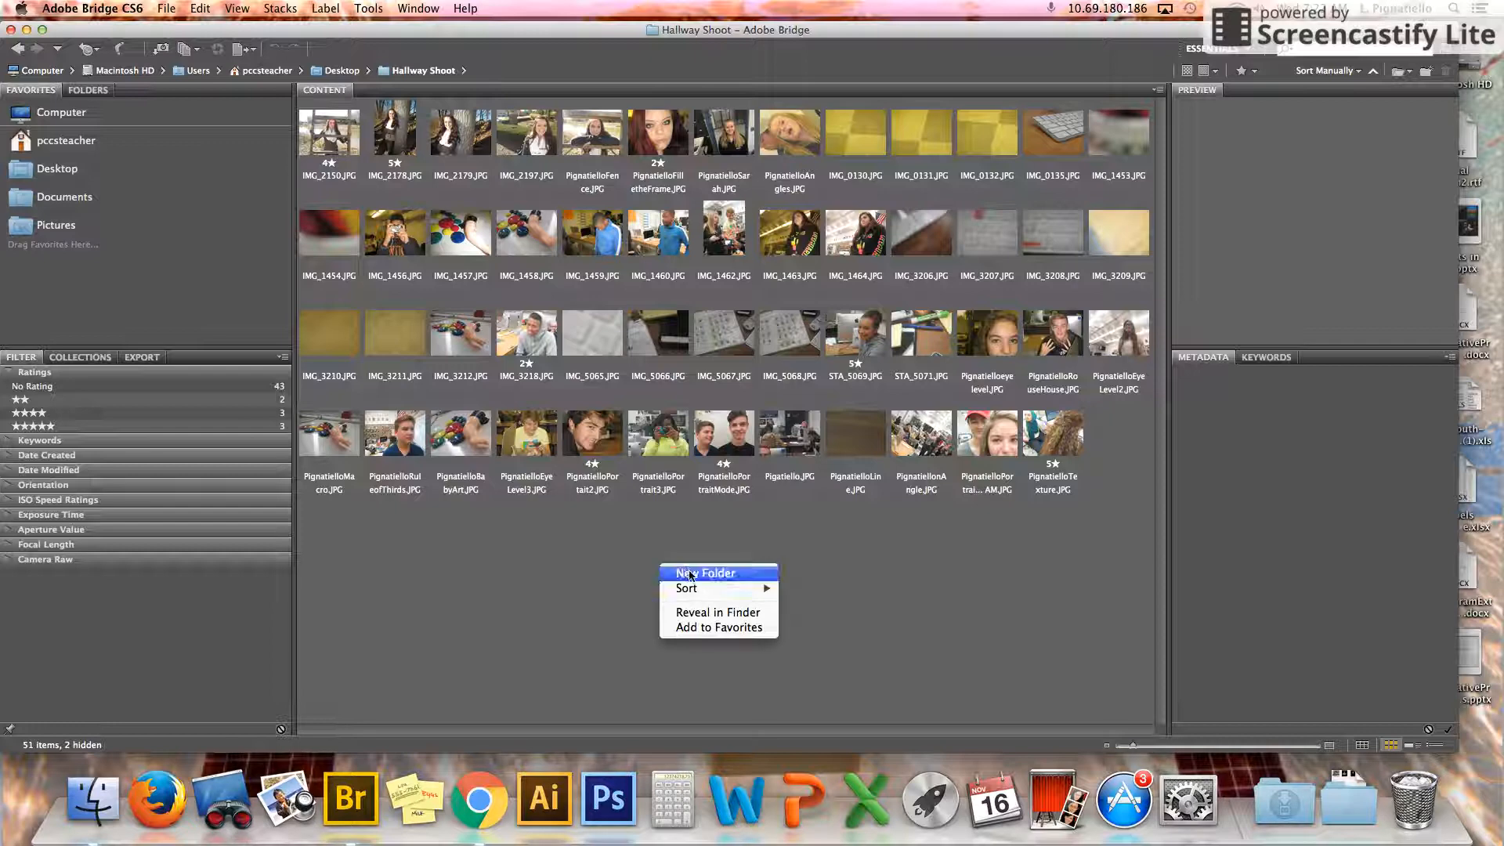
click(689, 576)
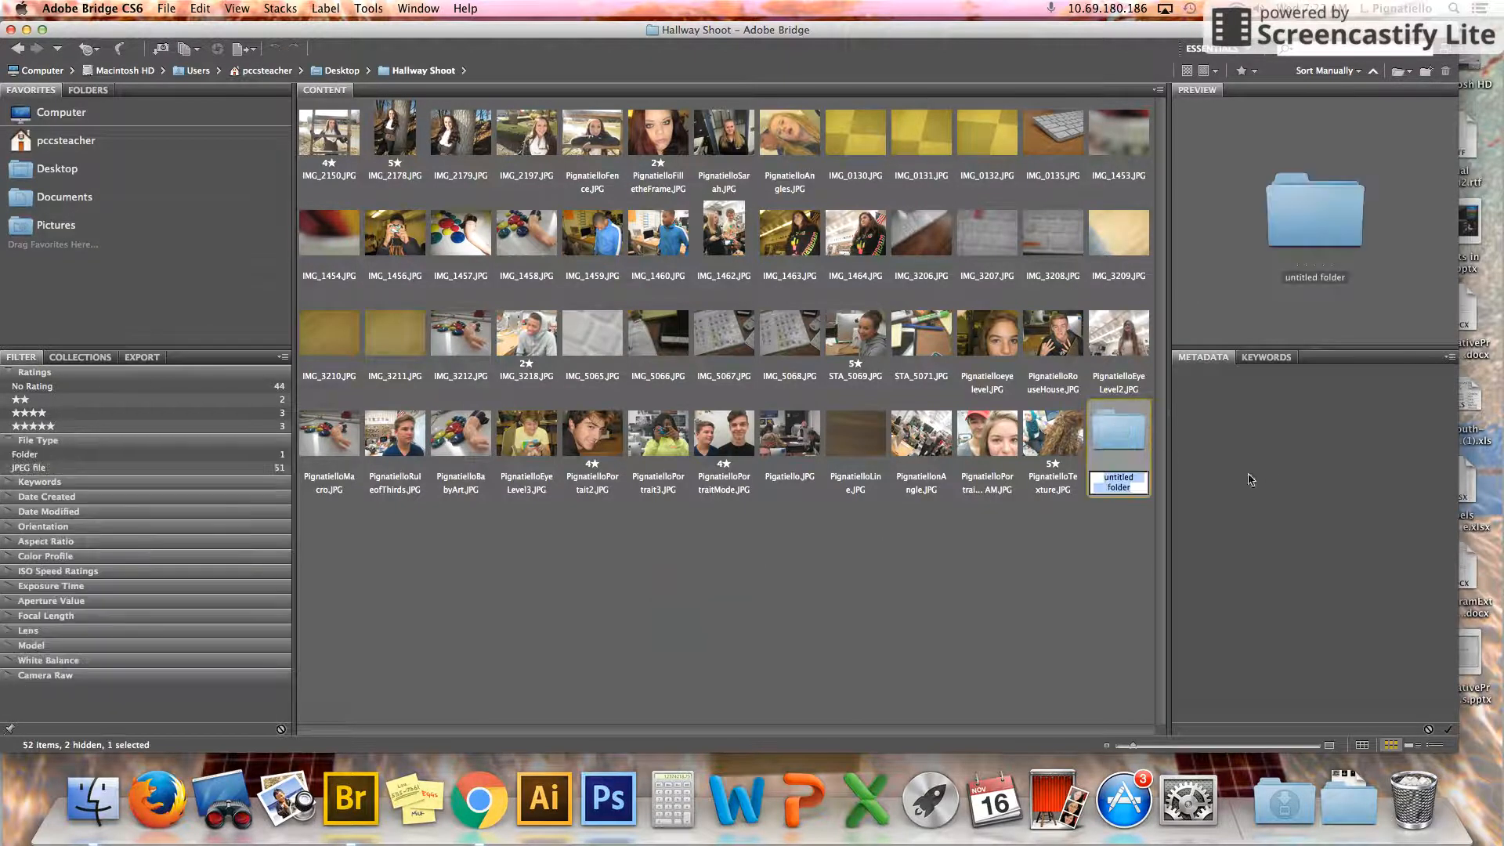
text(Hallway C)
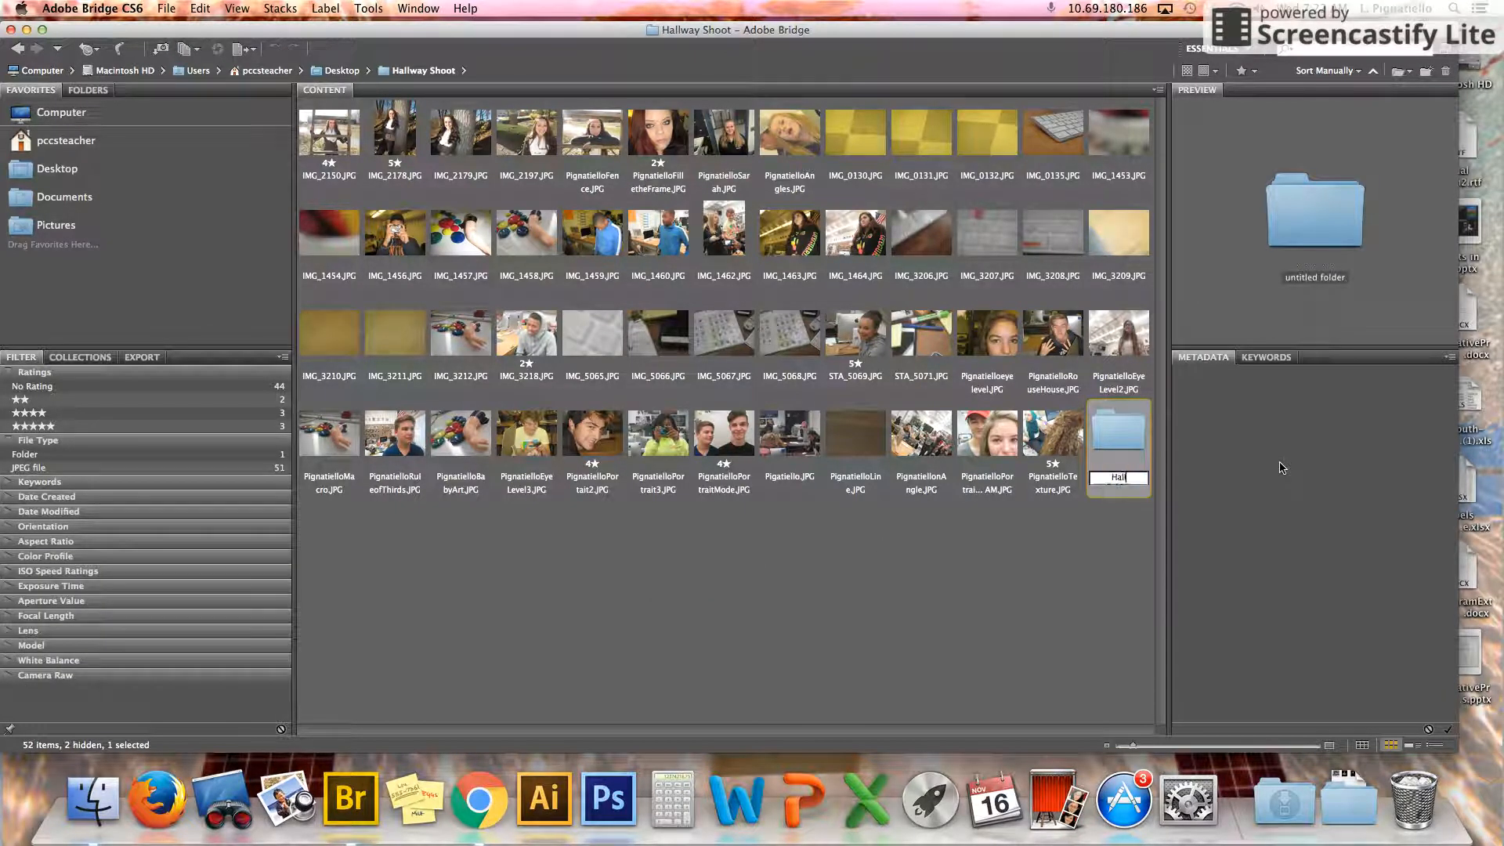
text(ontact Sheet)
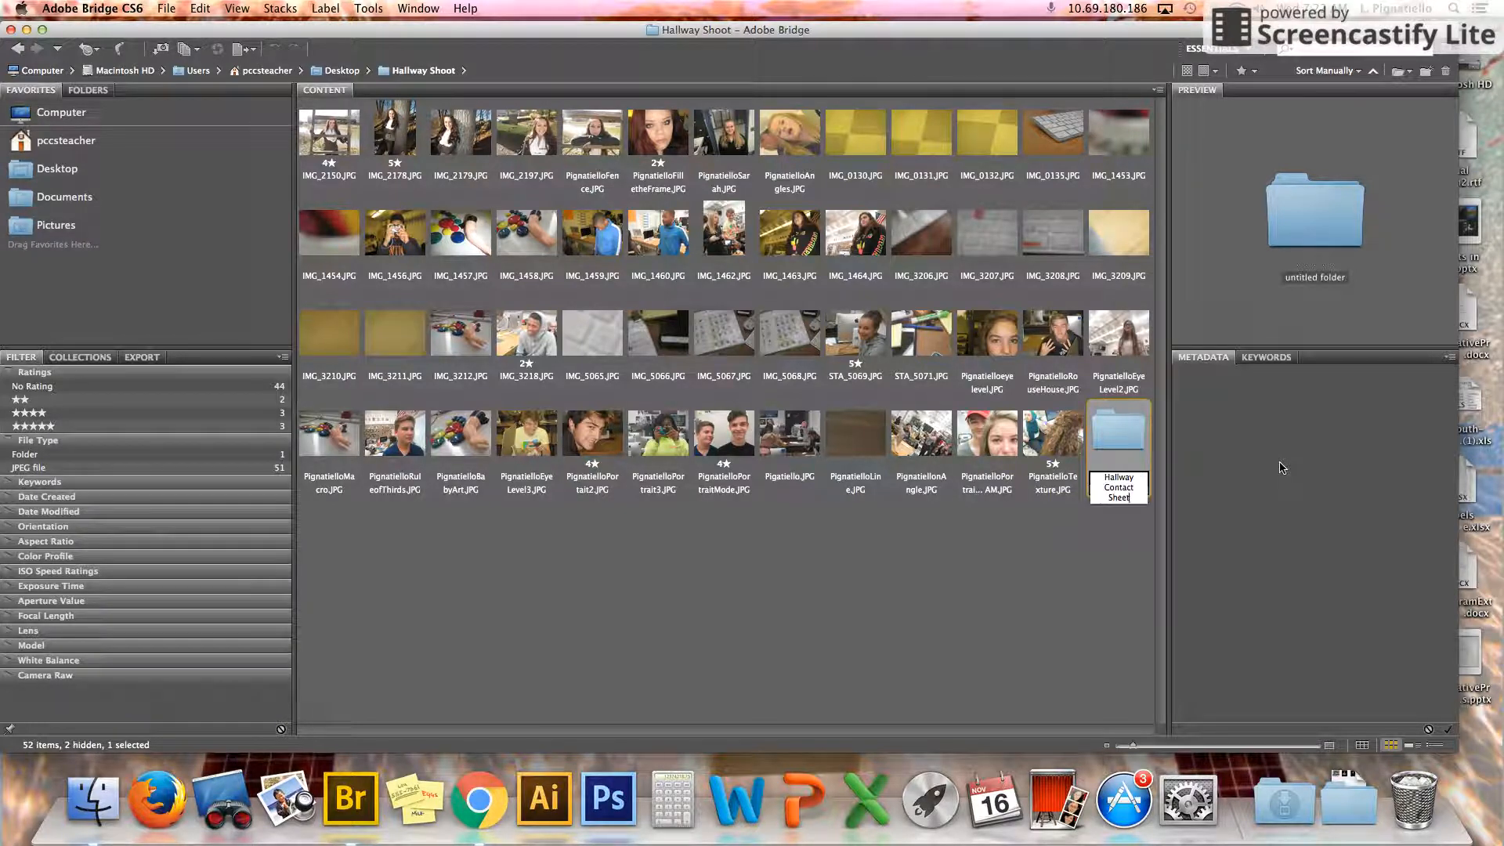
key(Return)
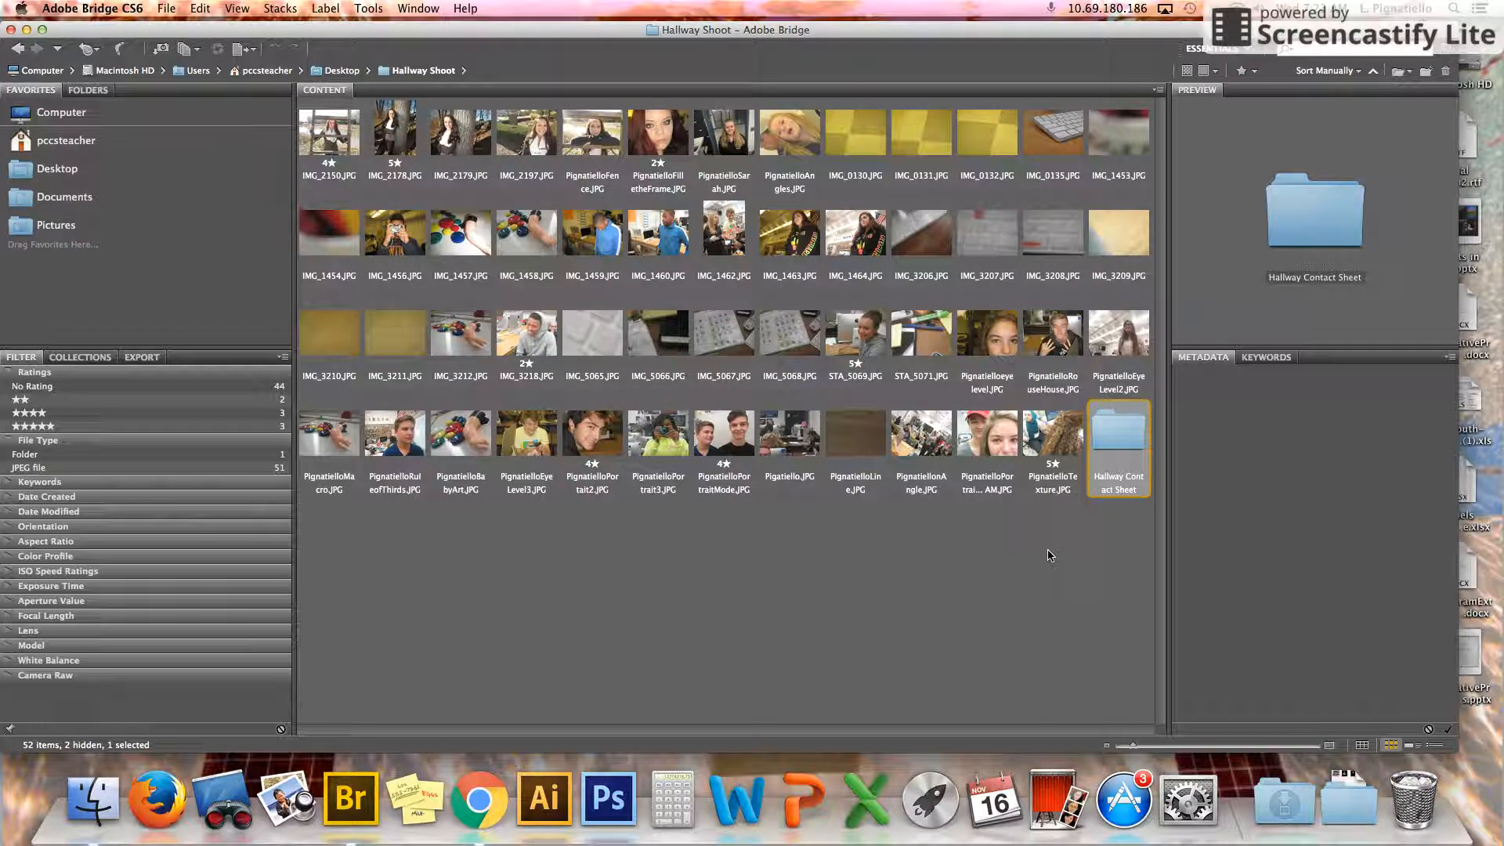
Move the twelve photos in the last thumbnail row, from the Texture shot back to the Macro shot, into the Hallway Contact Sheet folder.
click(1037, 433)
key(super+BackSpace)
click(1009, 441)
key(super+BackSpace)
click(922, 435)
key(super+BackSpace)
click(875, 441)
key(super+BackSpace)
click(791, 435)
key(super+BackSpace)
click(741, 435)
key(super+BackSpace)
click(665, 433)
key(super+BackSpace)
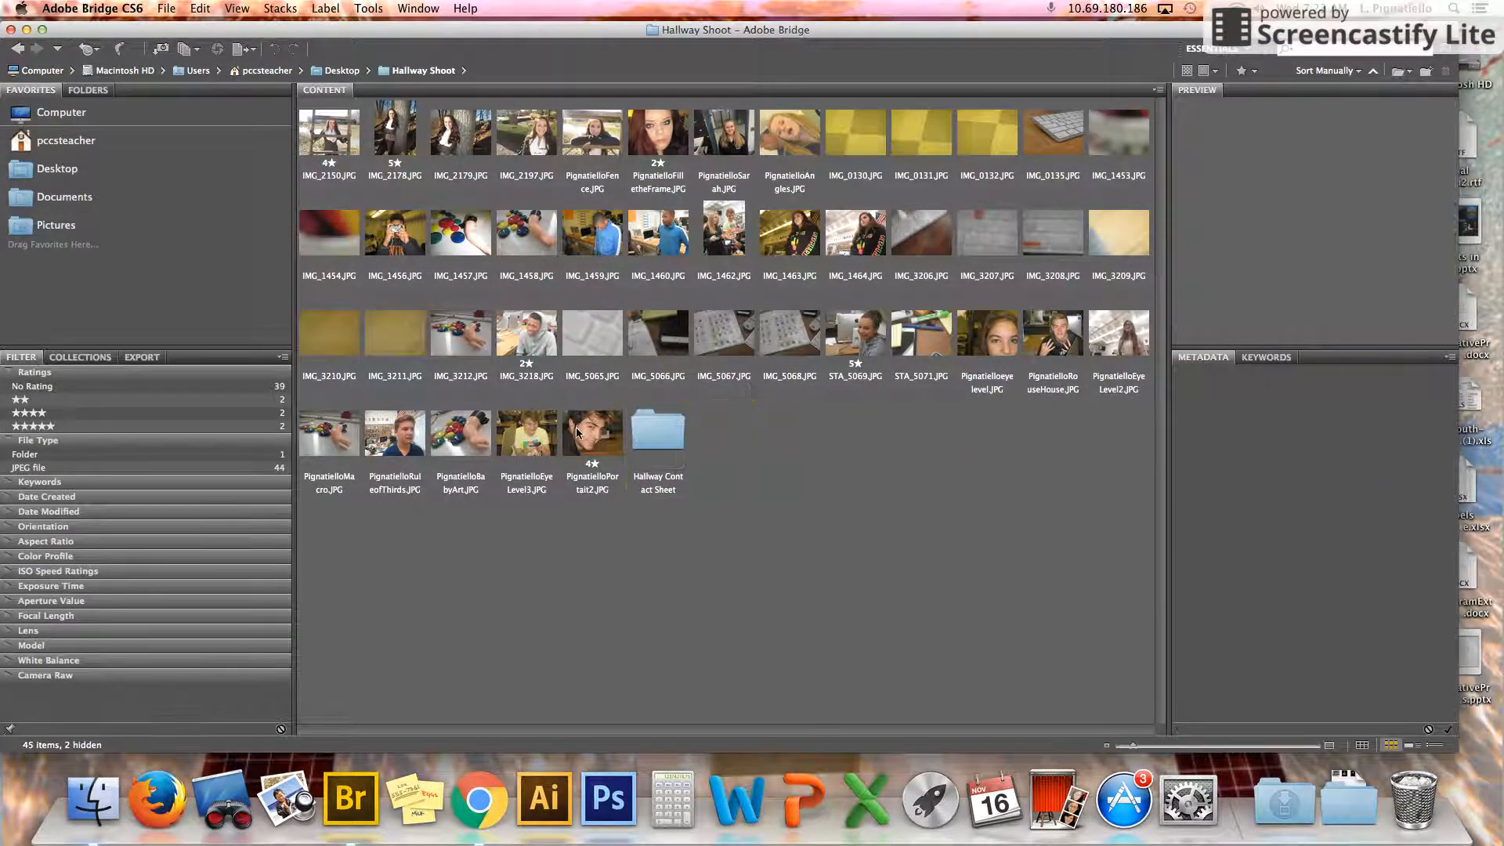
click(576, 425)
key(super+BackSpace)
click(531, 442)
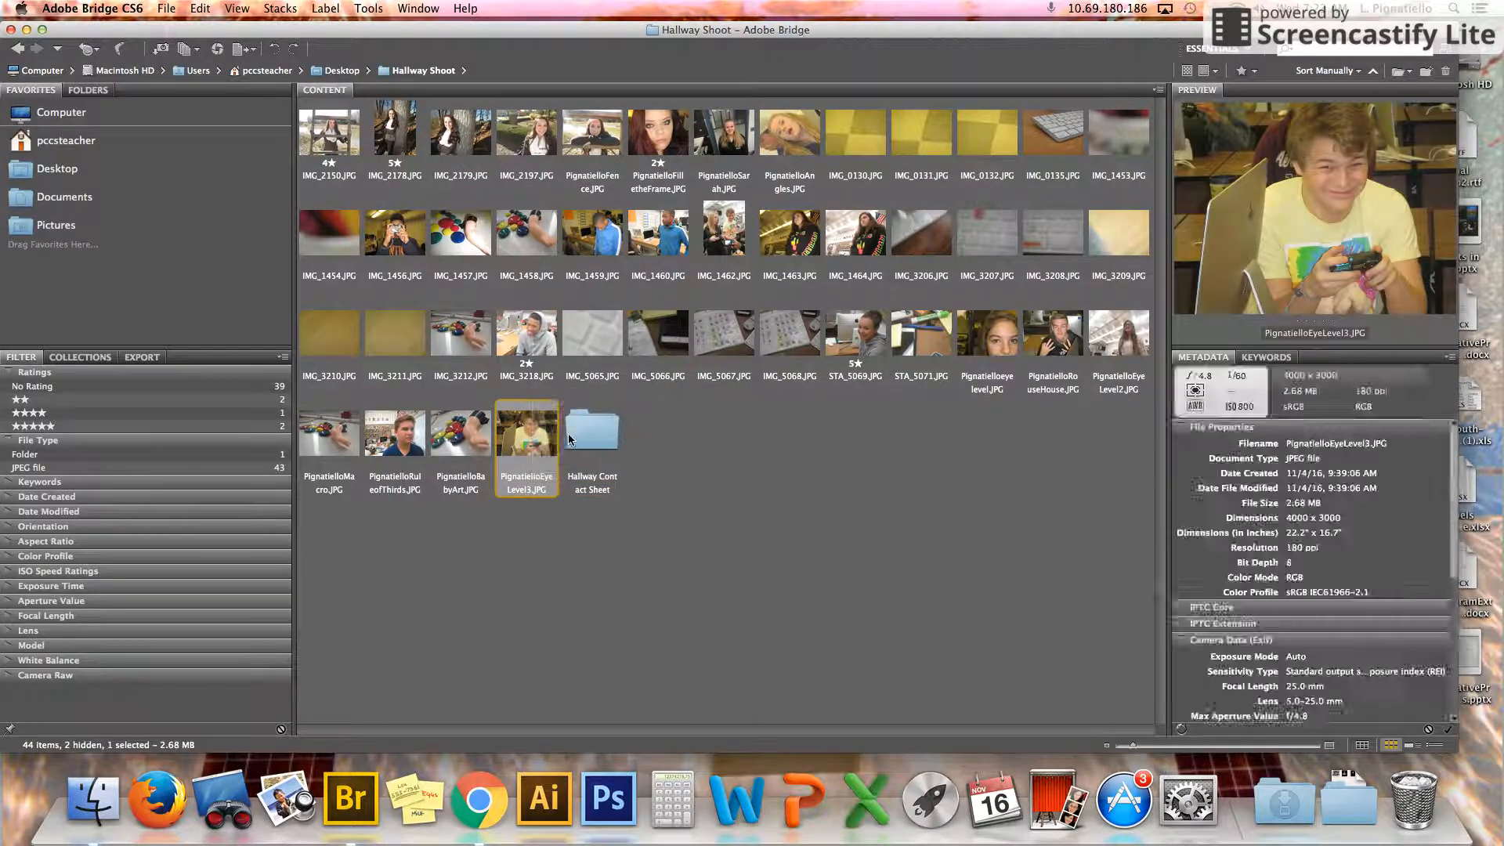
key(super+BackSpace)
click(460, 435)
key(super+BackSpace)
click(407, 433)
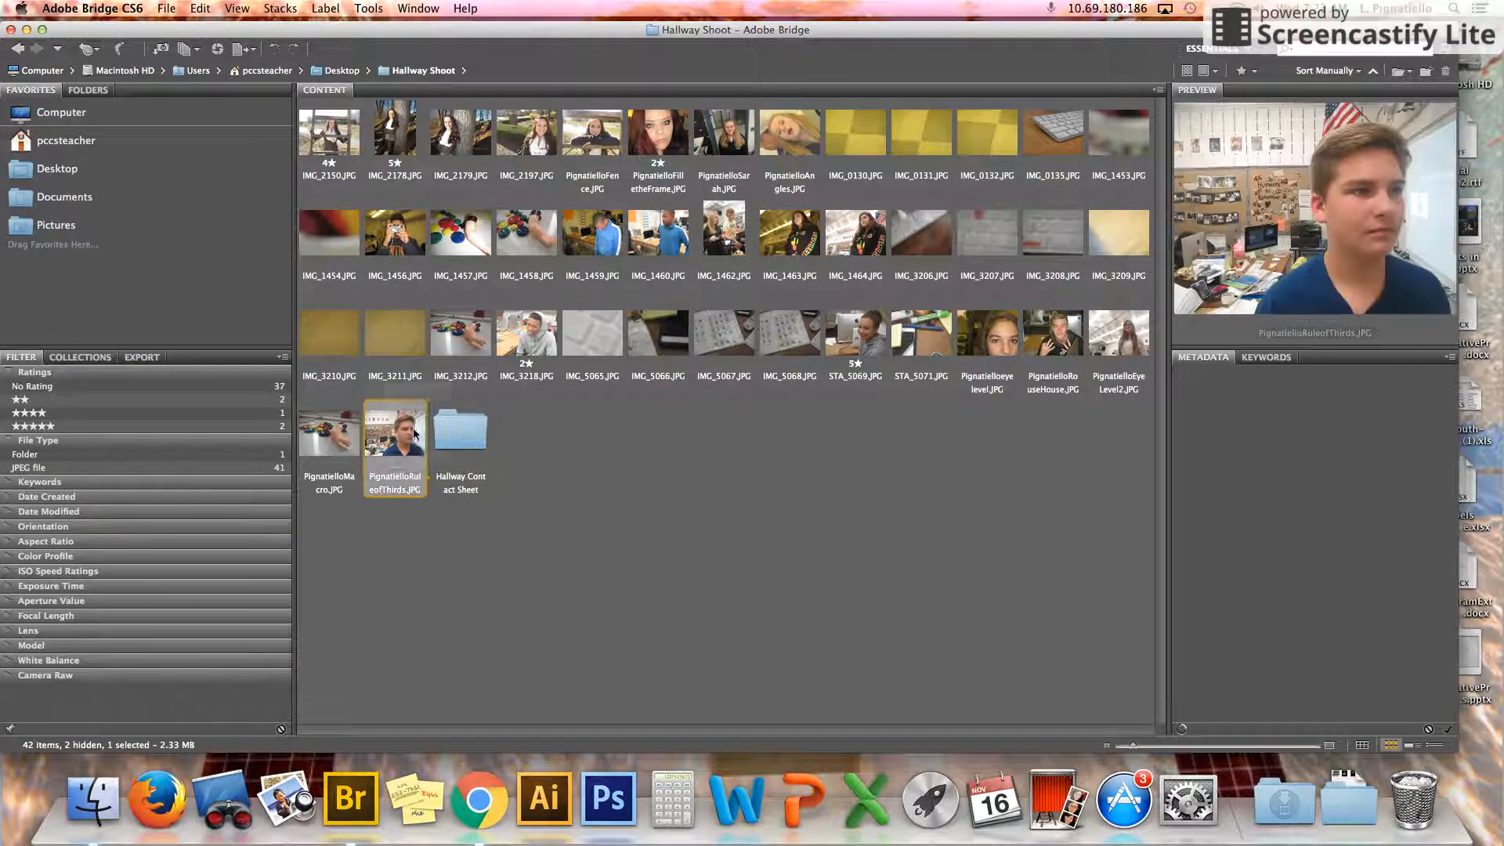
key(super+BackSpace)
click(321, 435)
key(super+BackSpace)
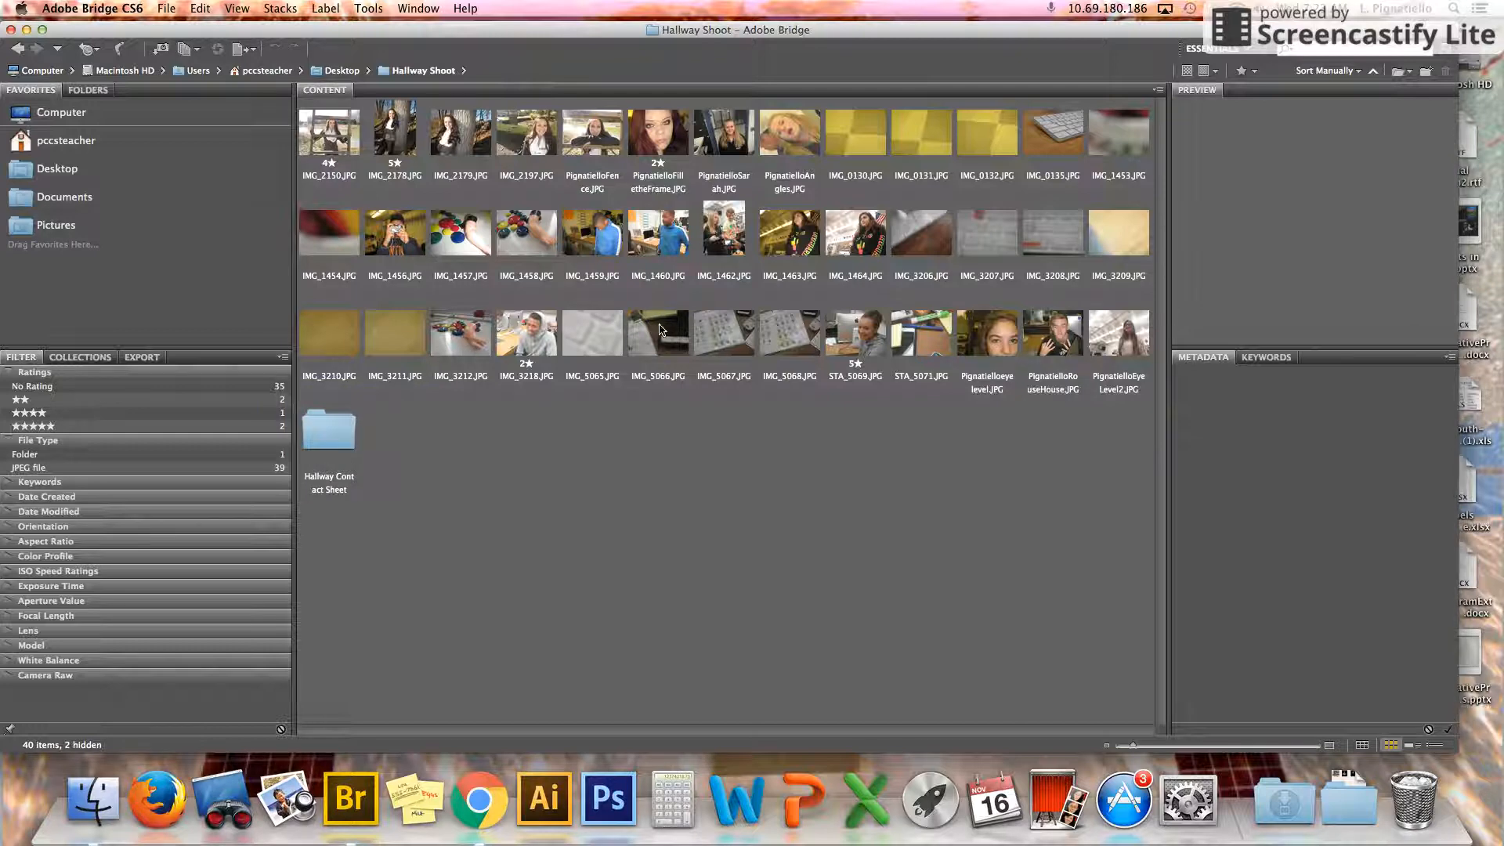
Move the eye level and EyeLevel2 photos and STA_5071.JPG into the Hallway Contact Sheet folder.
drag(1005, 335, 329, 431)
drag(1113, 340, 1113, 340)
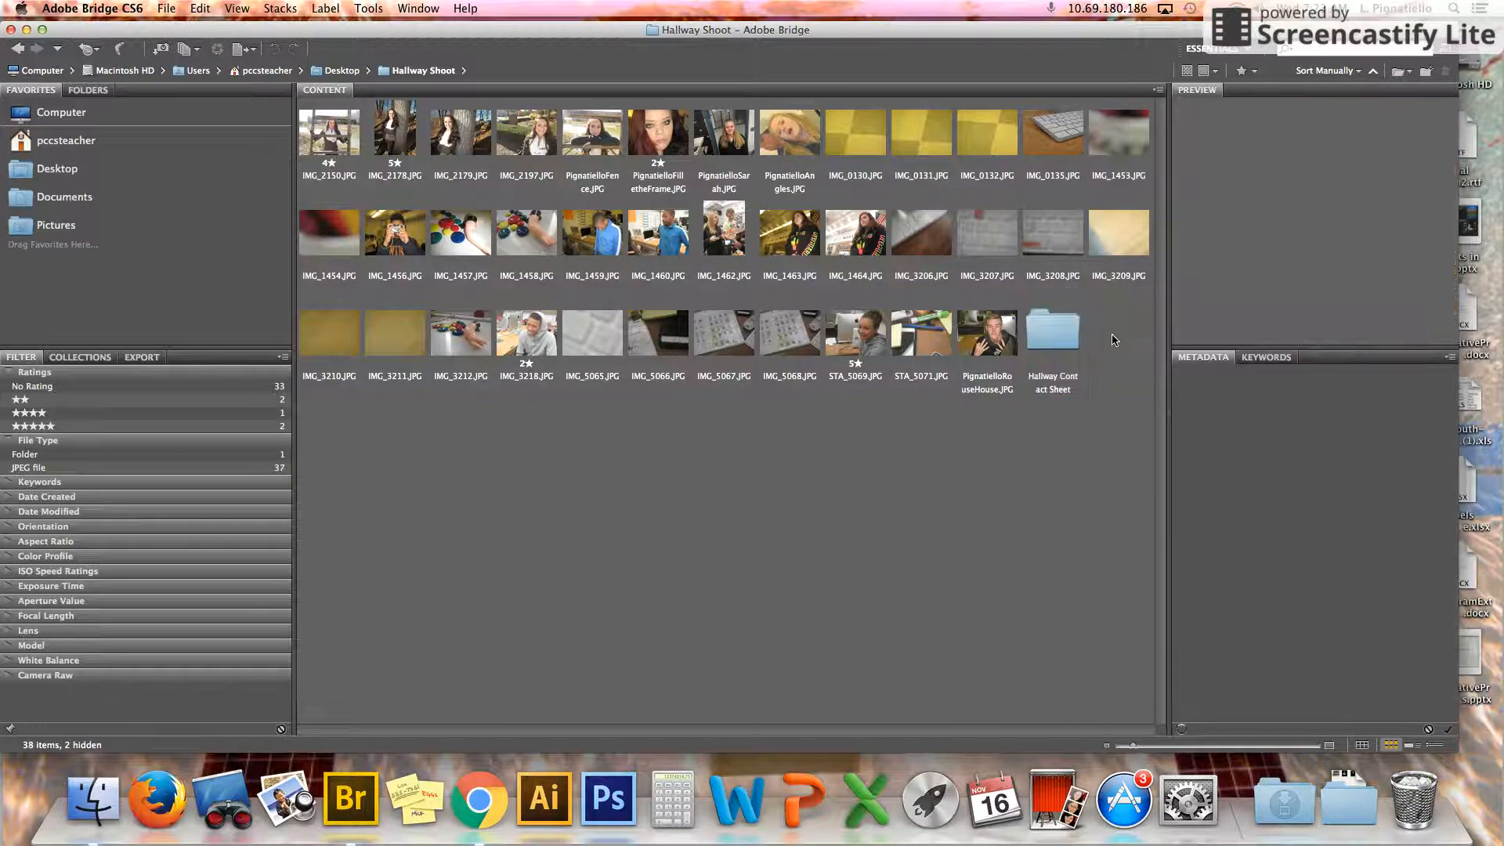
drag(919, 335, 1051, 344)
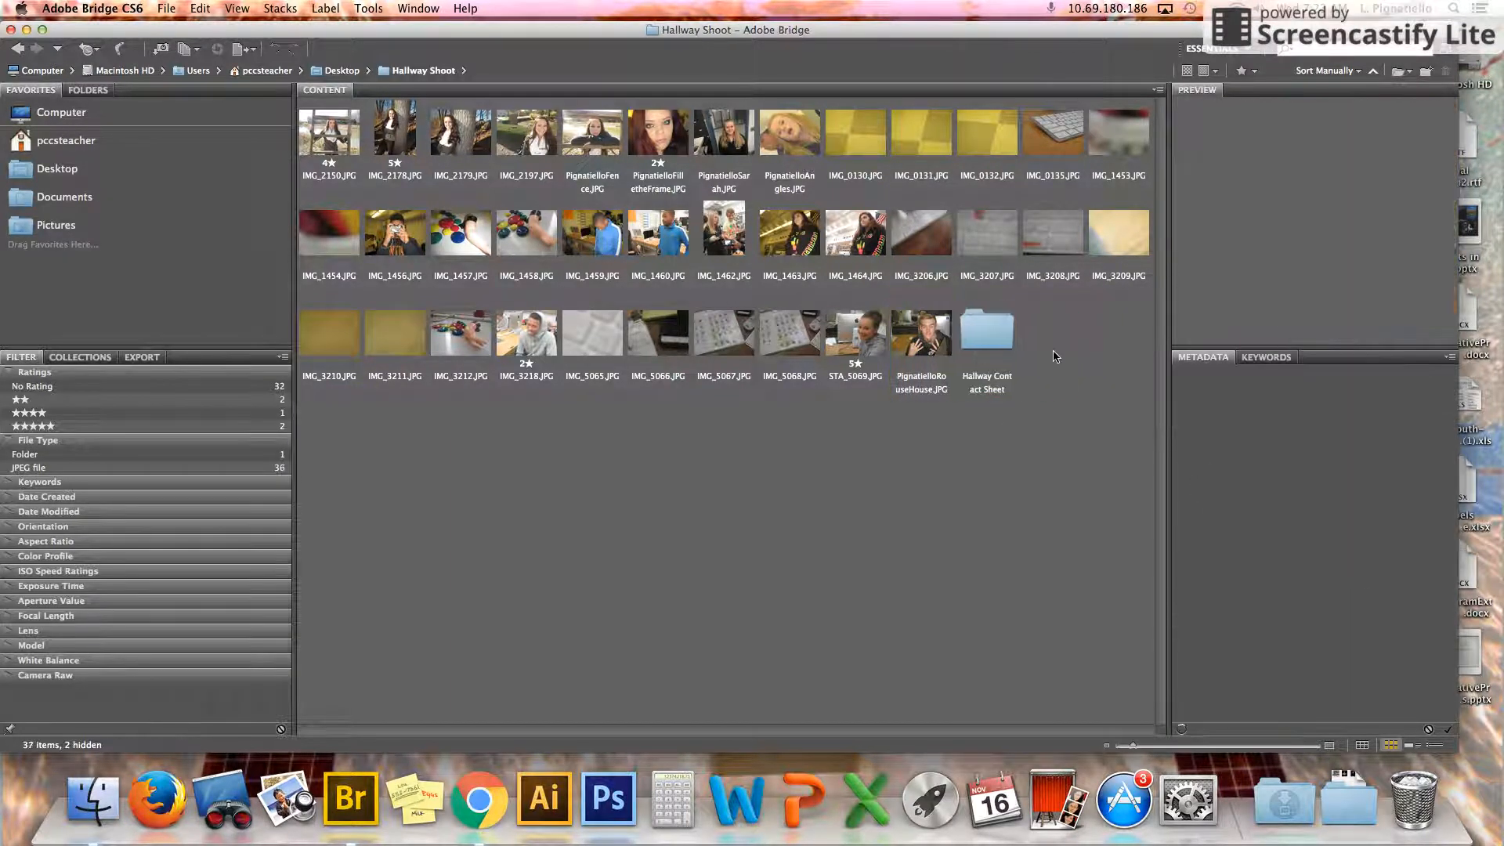
Check the Hallway Contact Sheet folder, go back up to the Desktop, and reopen it through Hallway Shoot.
double_click(987, 333)
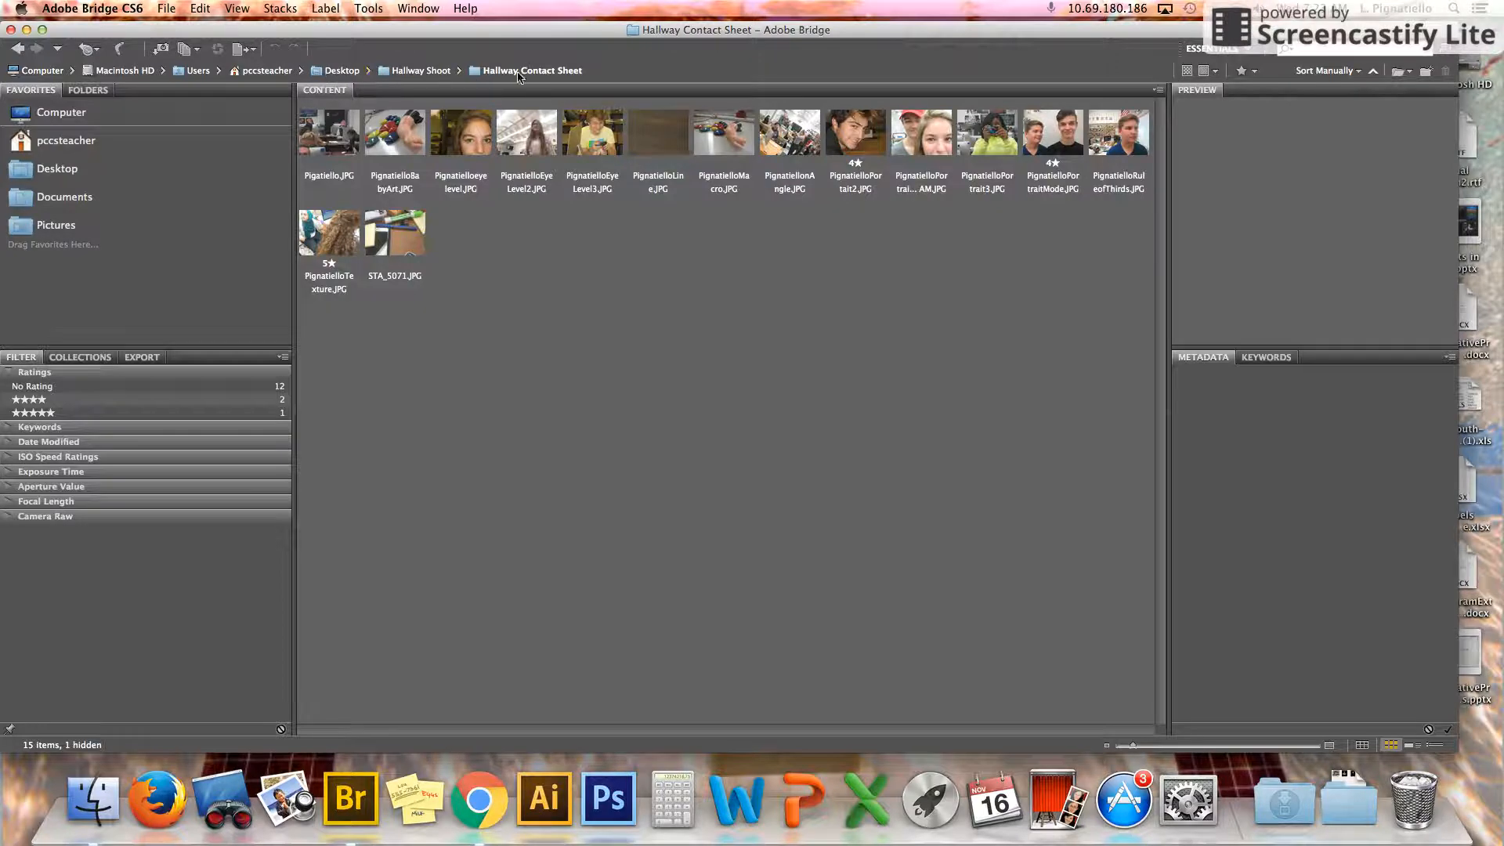
click(408, 73)
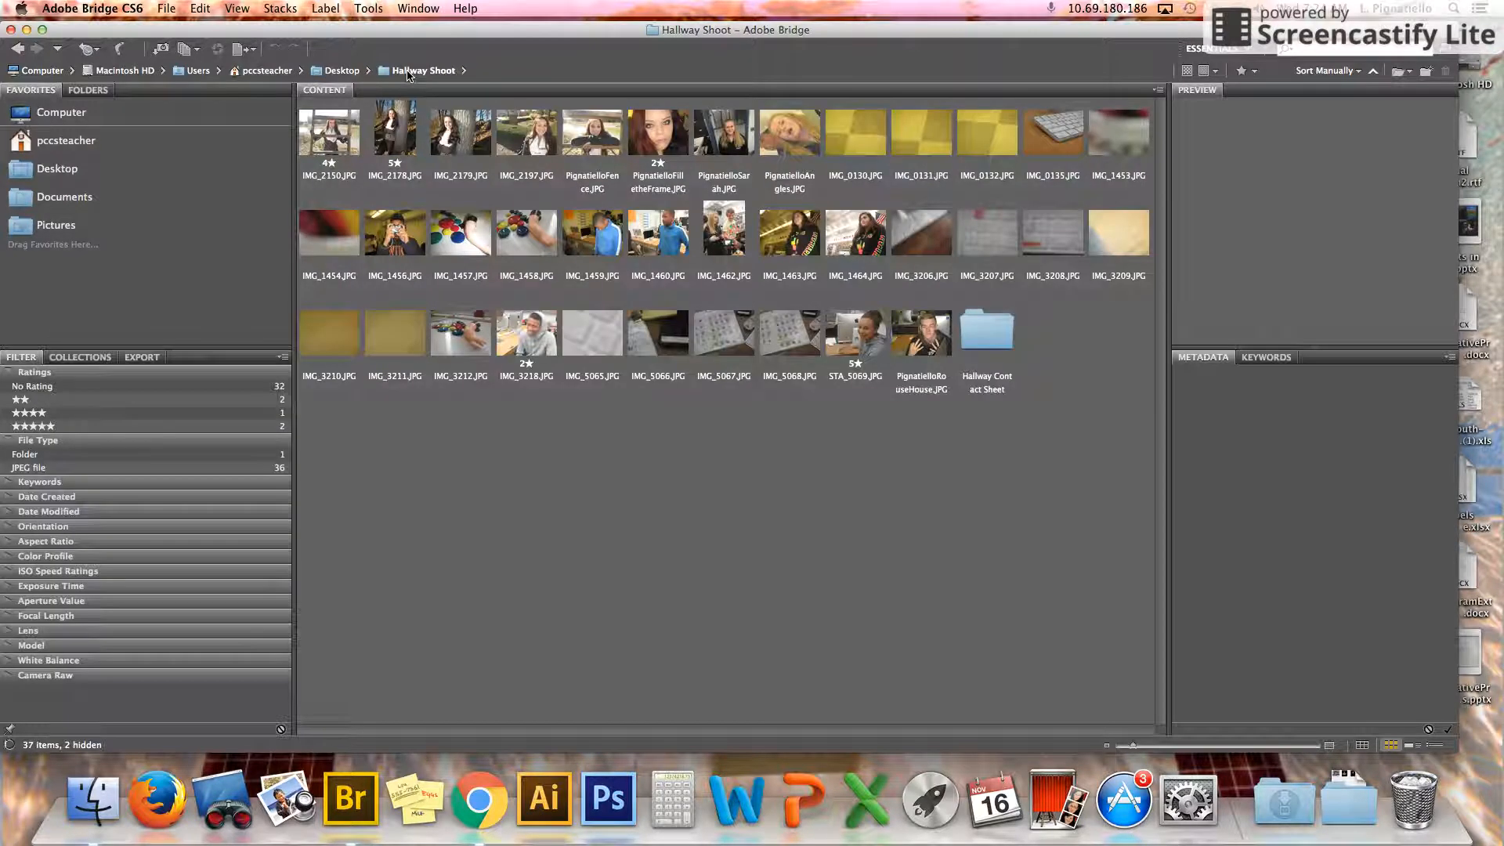
click(342, 72)
double_click(462, 137)
double_click(977, 340)
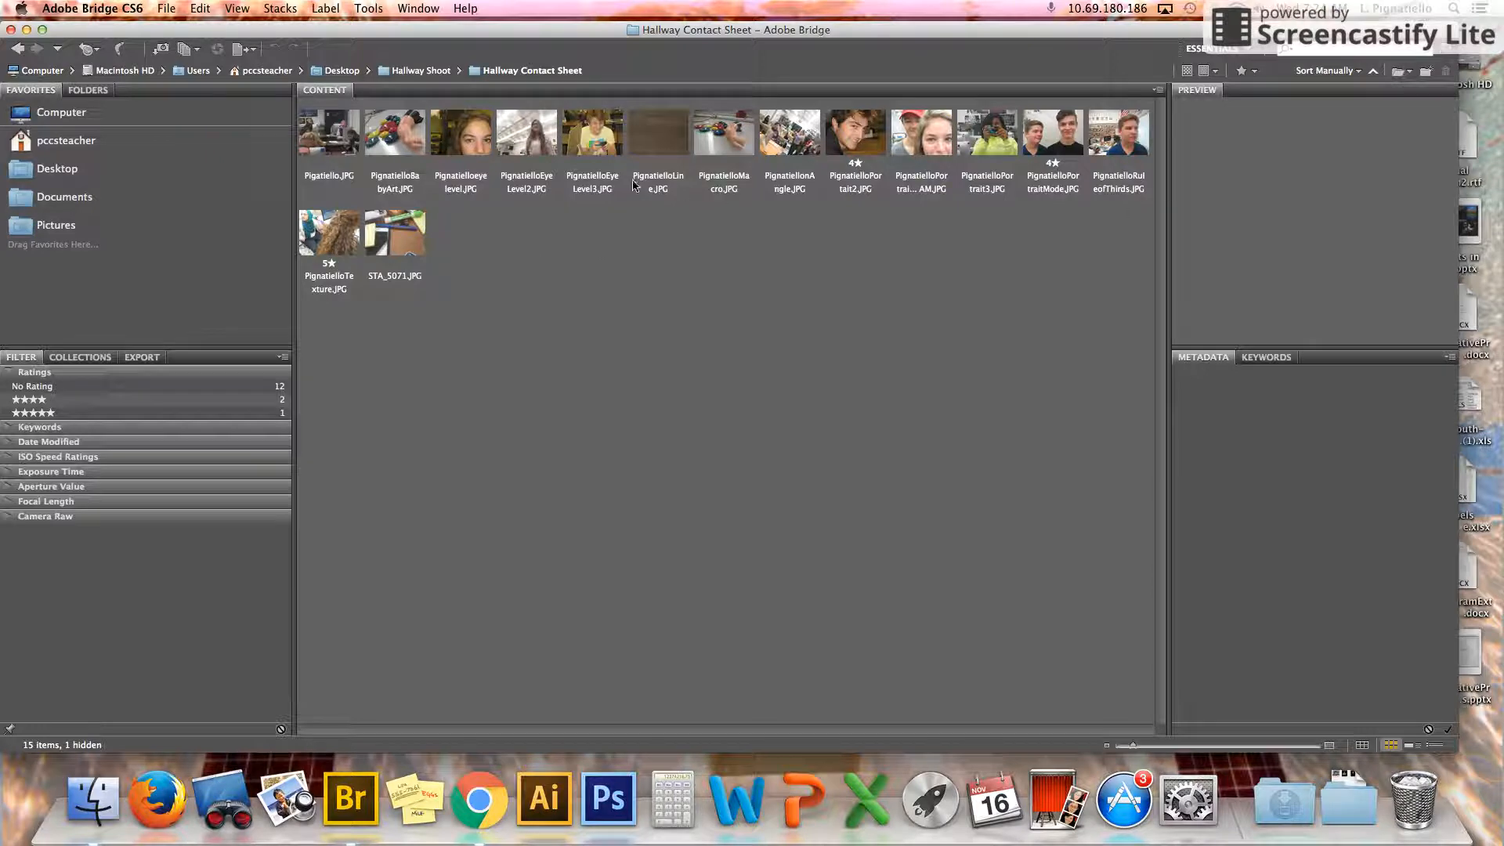
Rename STA_5071.JPG to the photographer's surname followed by "Macro2", keeping the JPG extension.
click(386, 283)
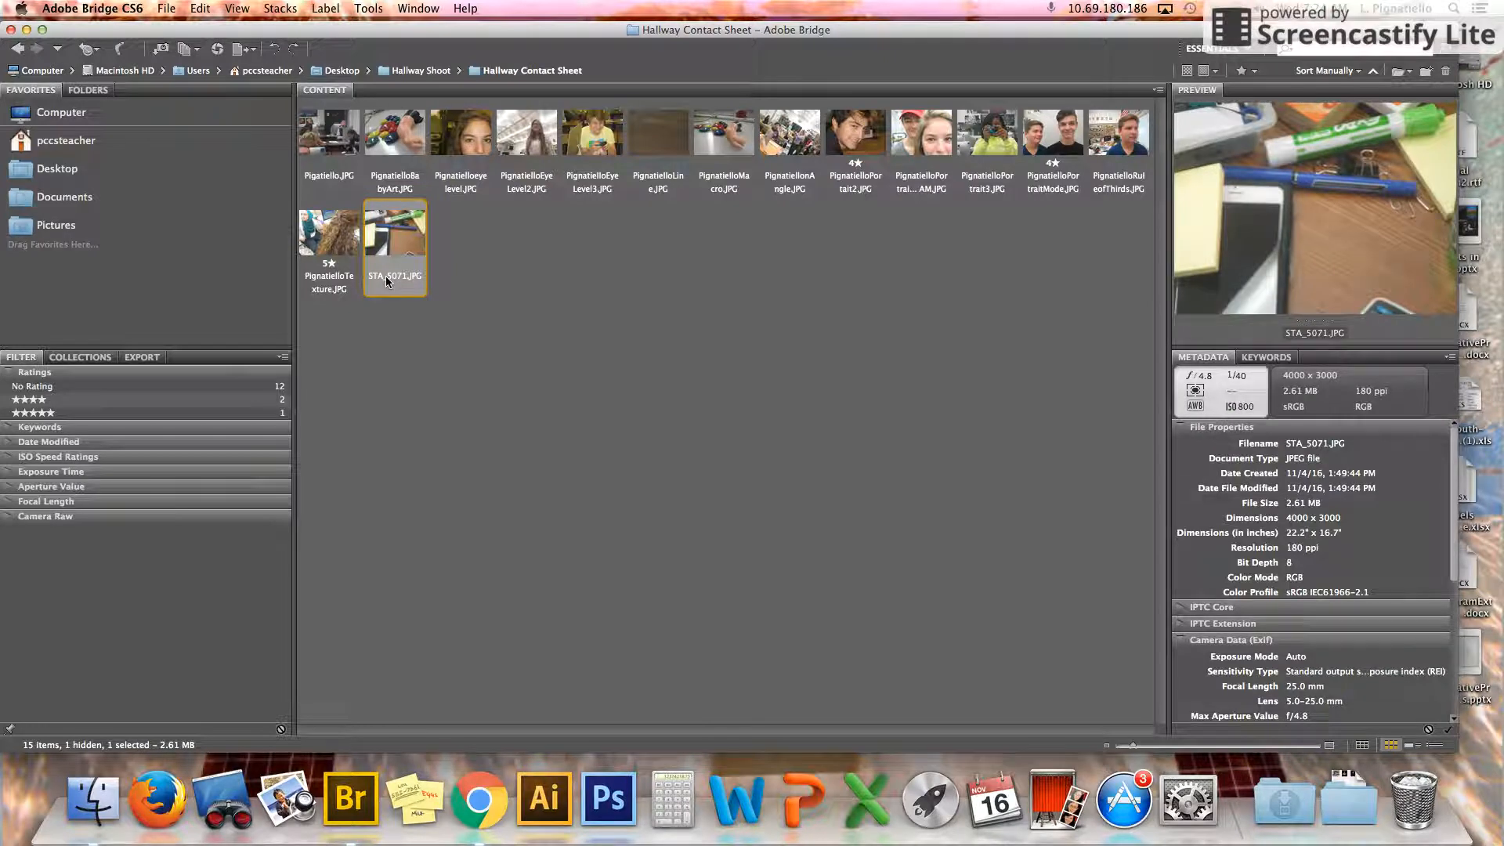
click(386, 280)
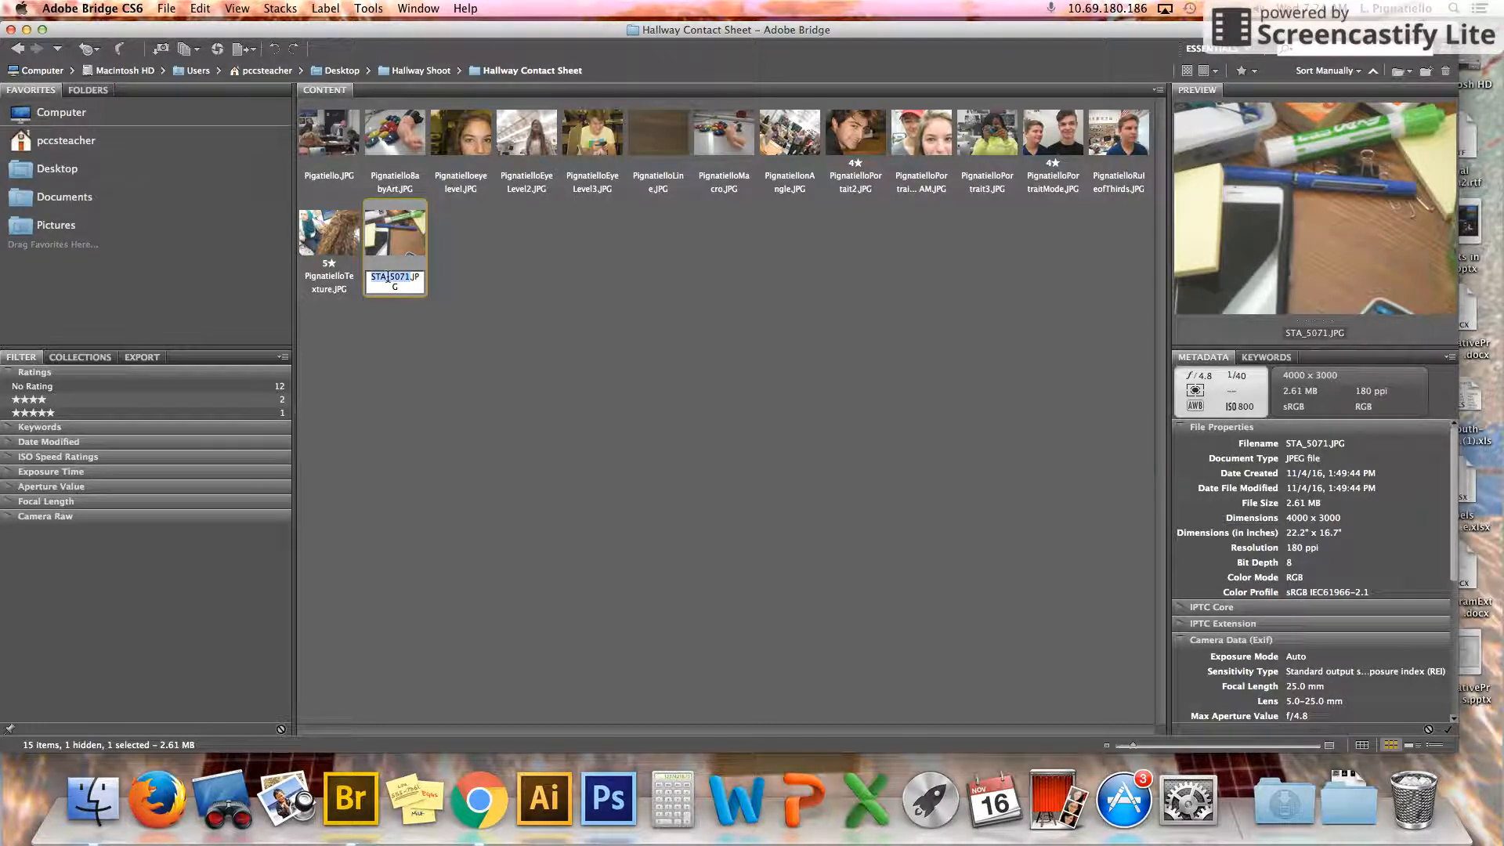
text(PignatielloMacro)
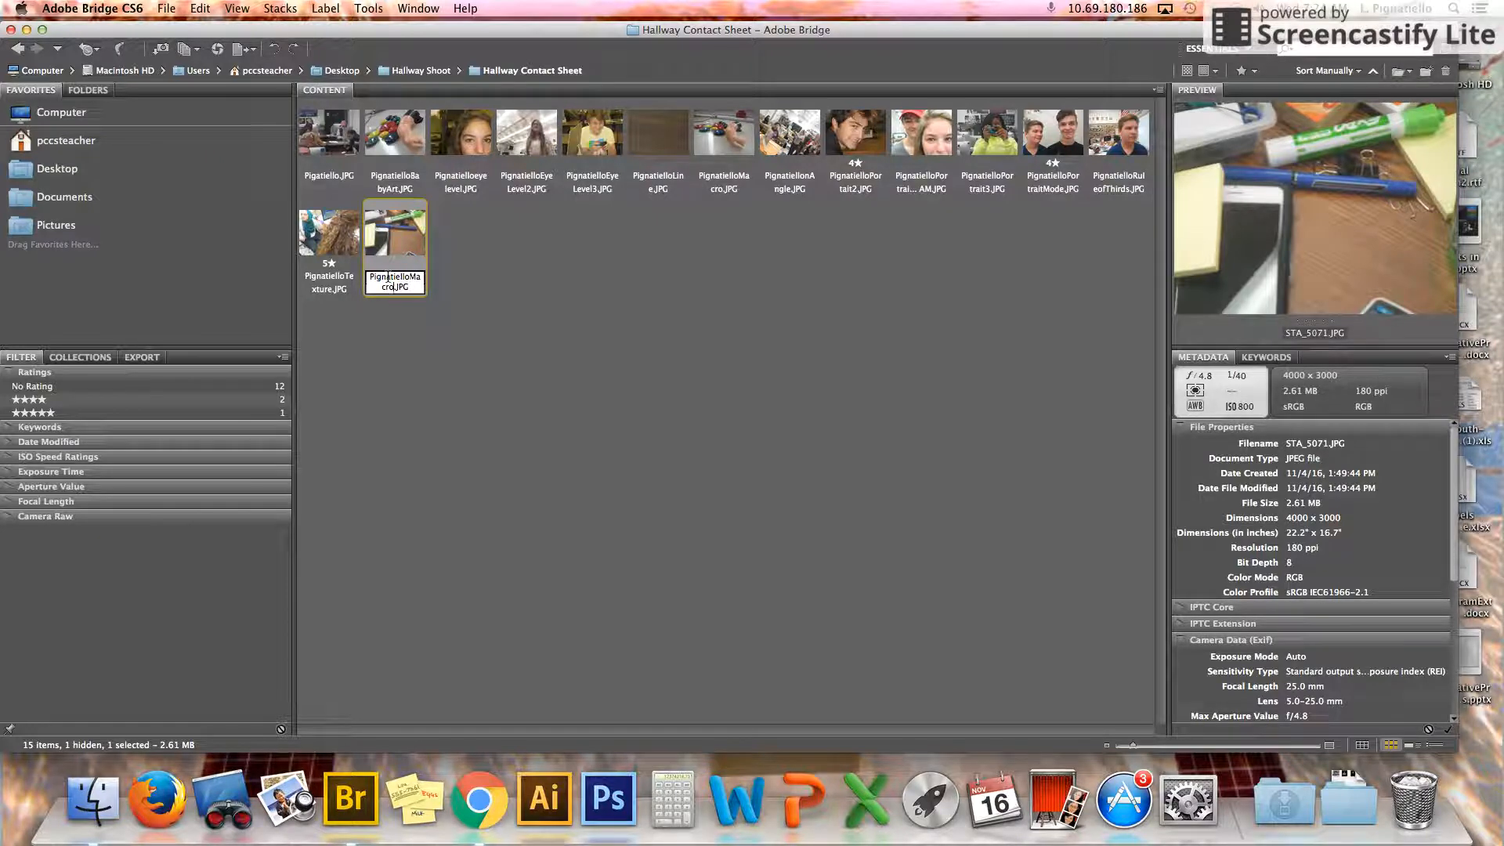
text(2)
key(Return)
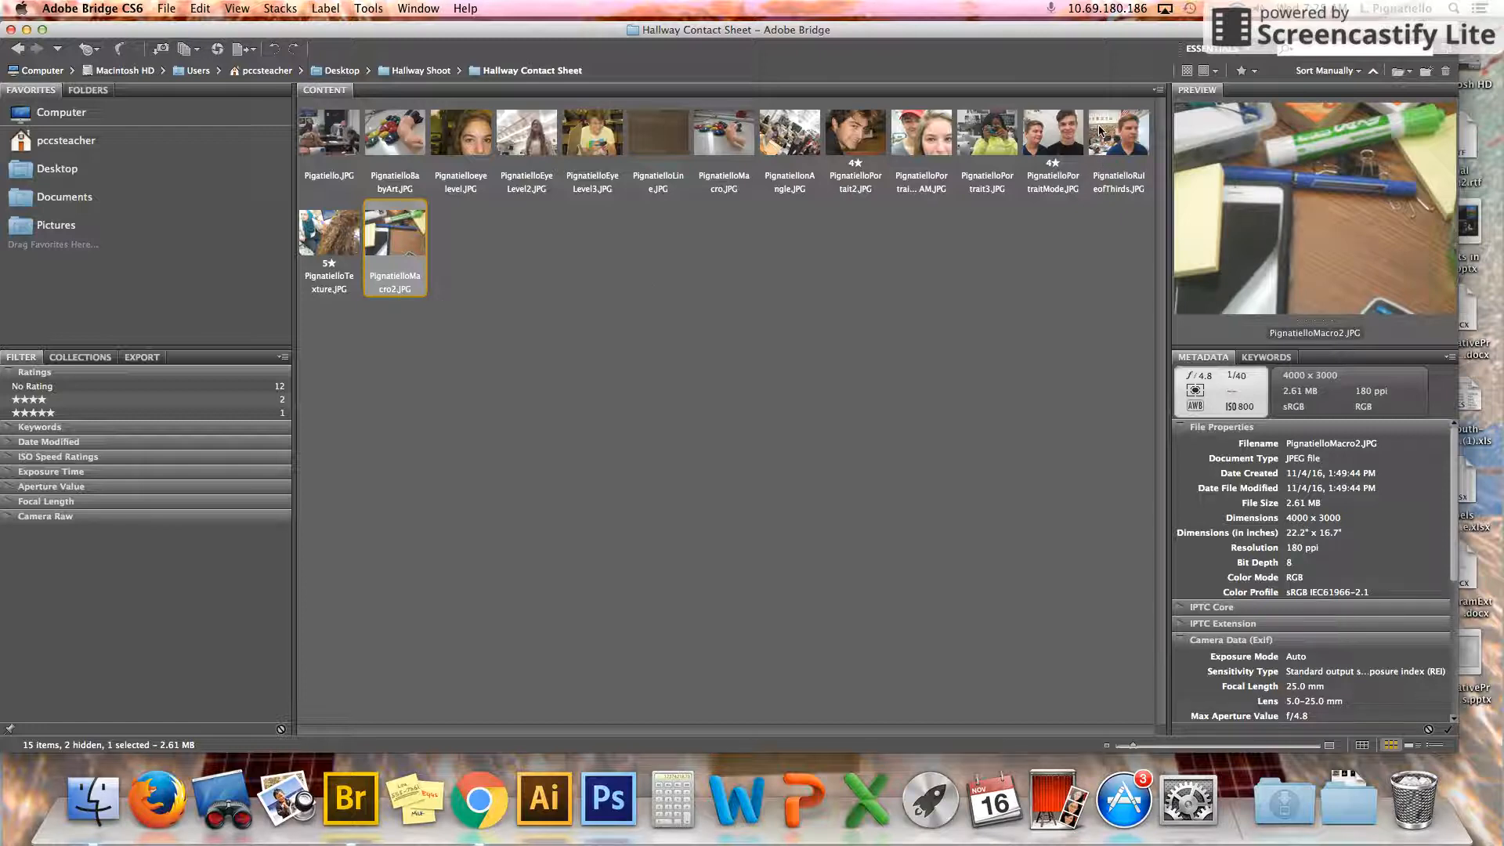
Switch to the Output workspace and reset it to its default layout.
click(1238, 54)
click(1234, 192)
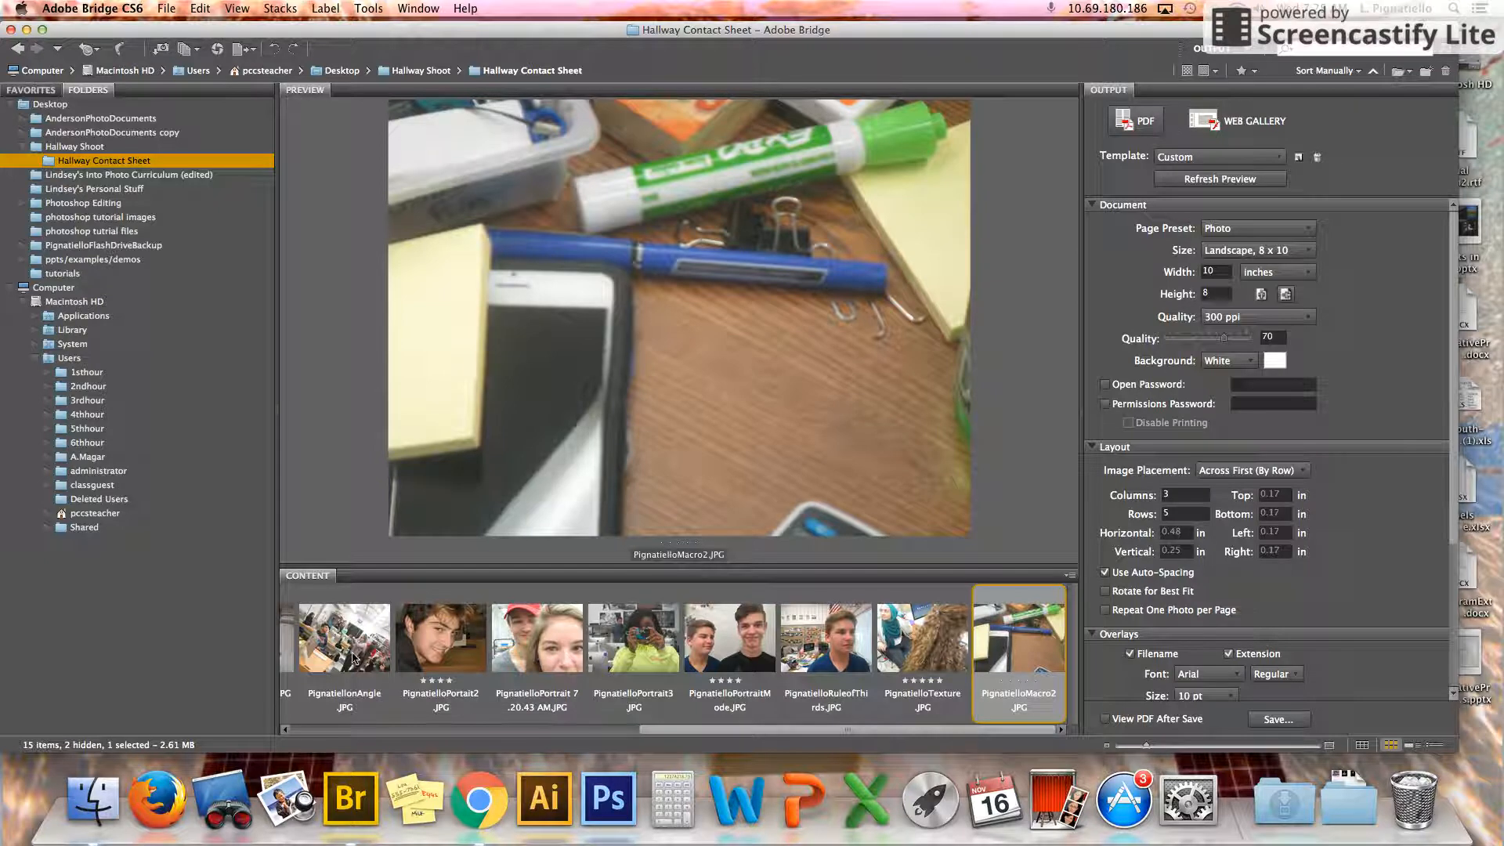
click(430, 8)
mouse_move(458, 52)
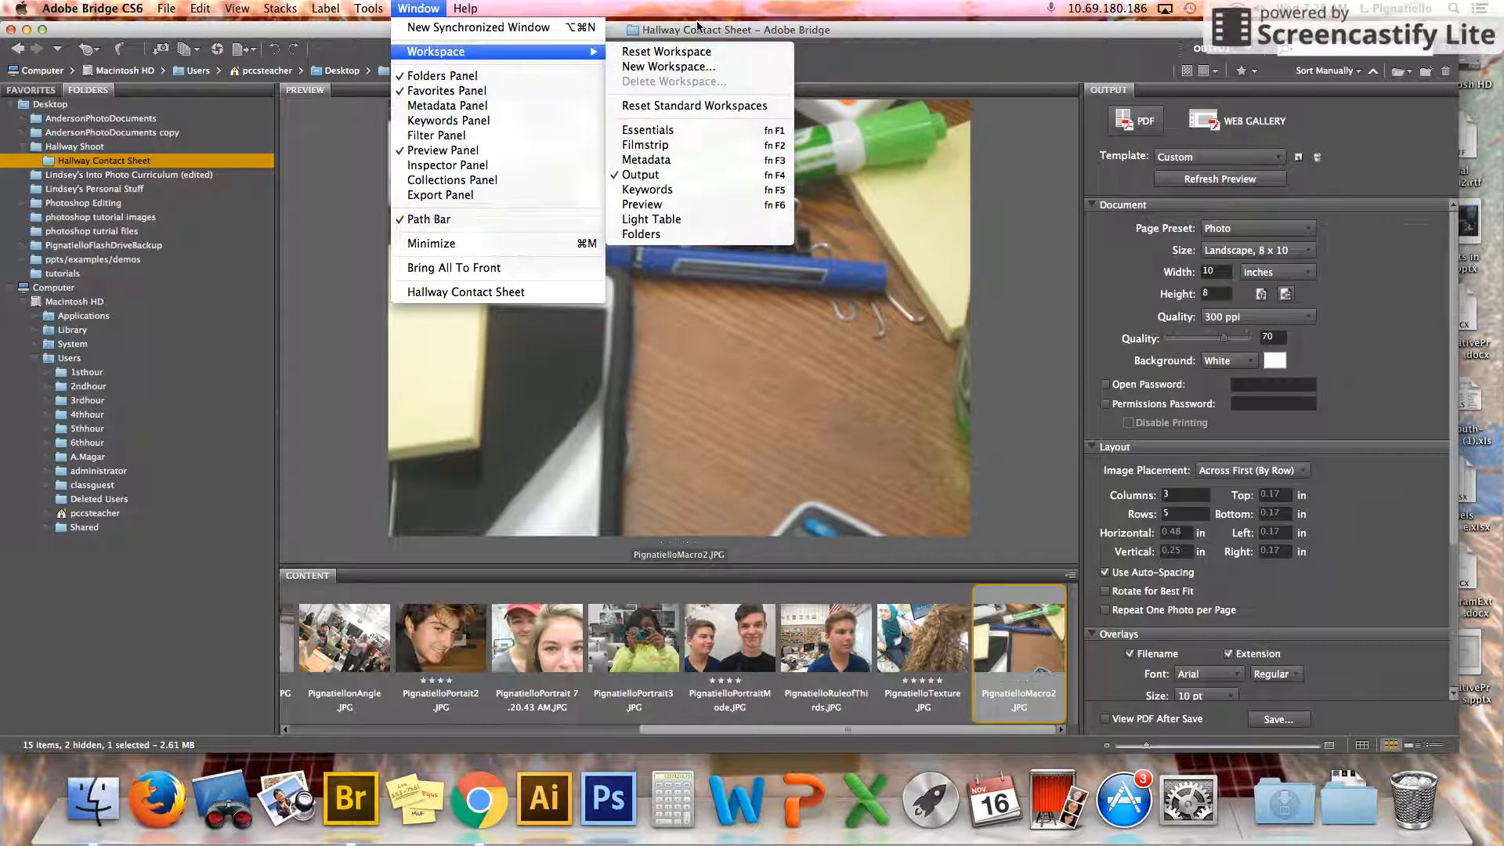
click(653, 52)
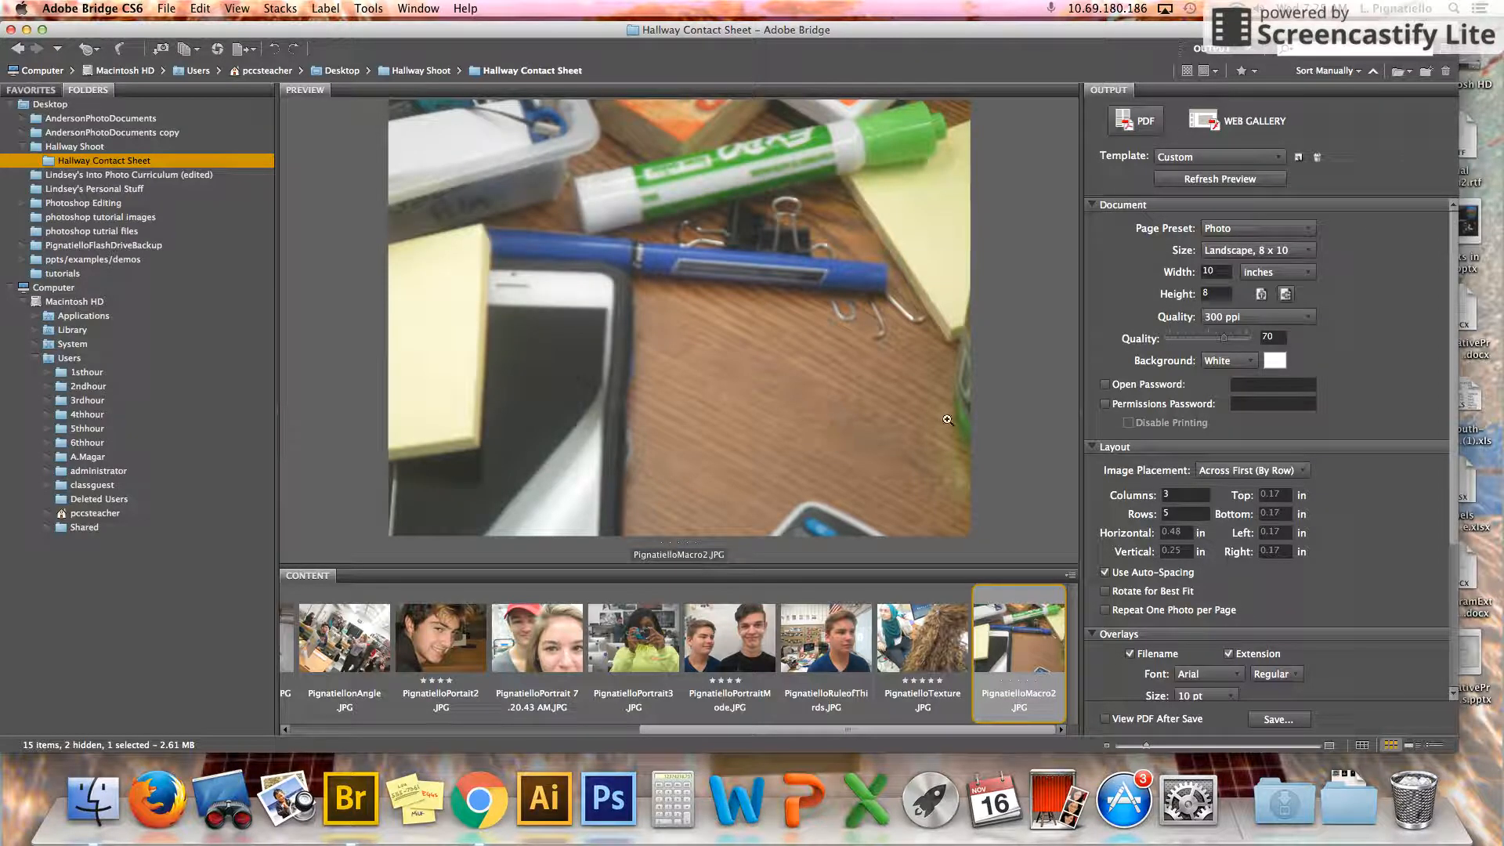
Apply the 5*8 Contact Sheet template and set the page to the Photo preset at Portrait, 8 x 10.
click(1177, 157)
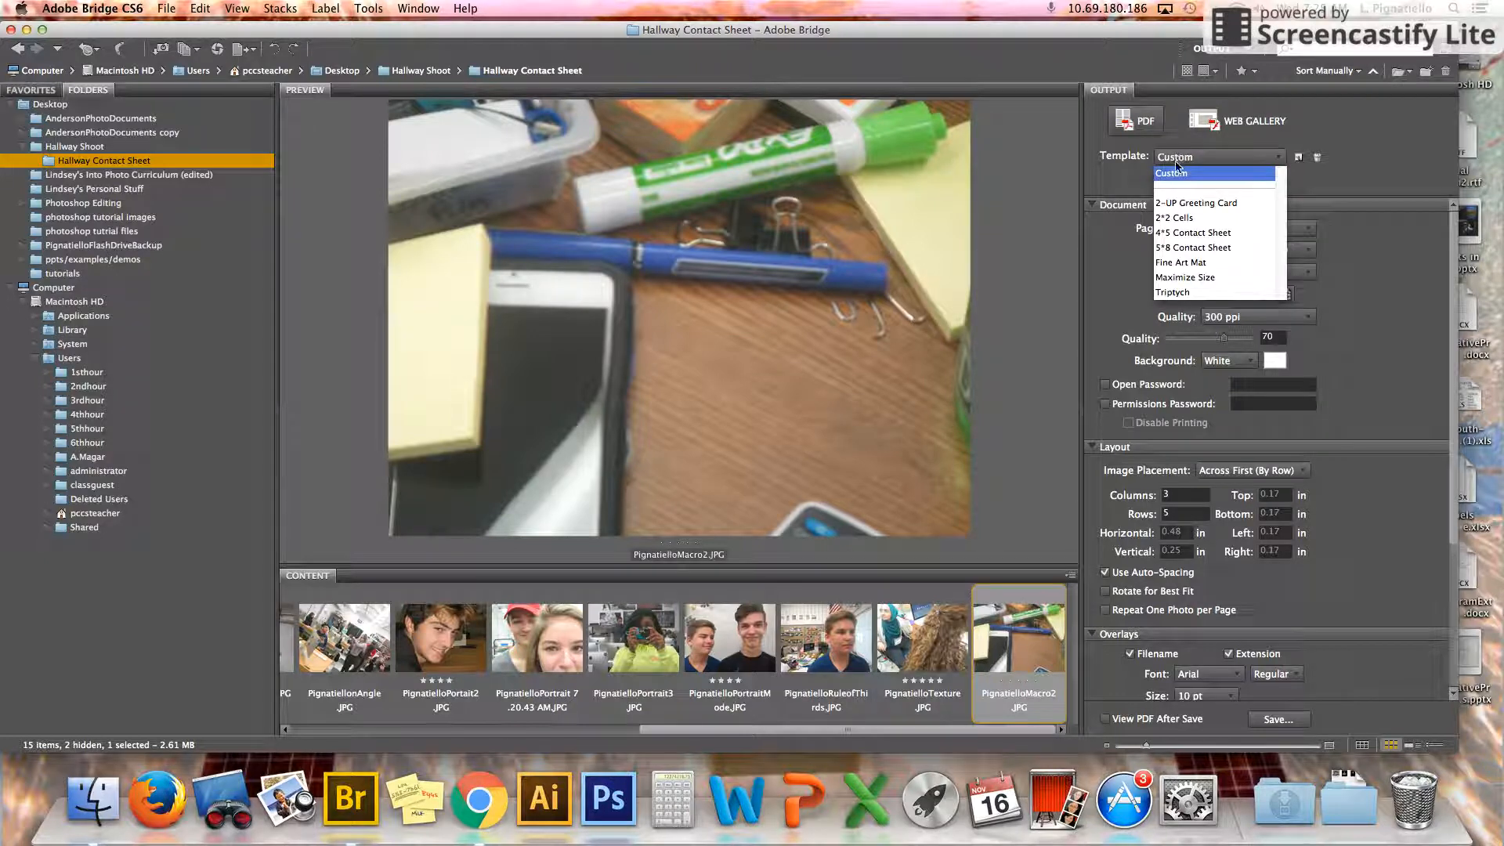
click(1210, 250)
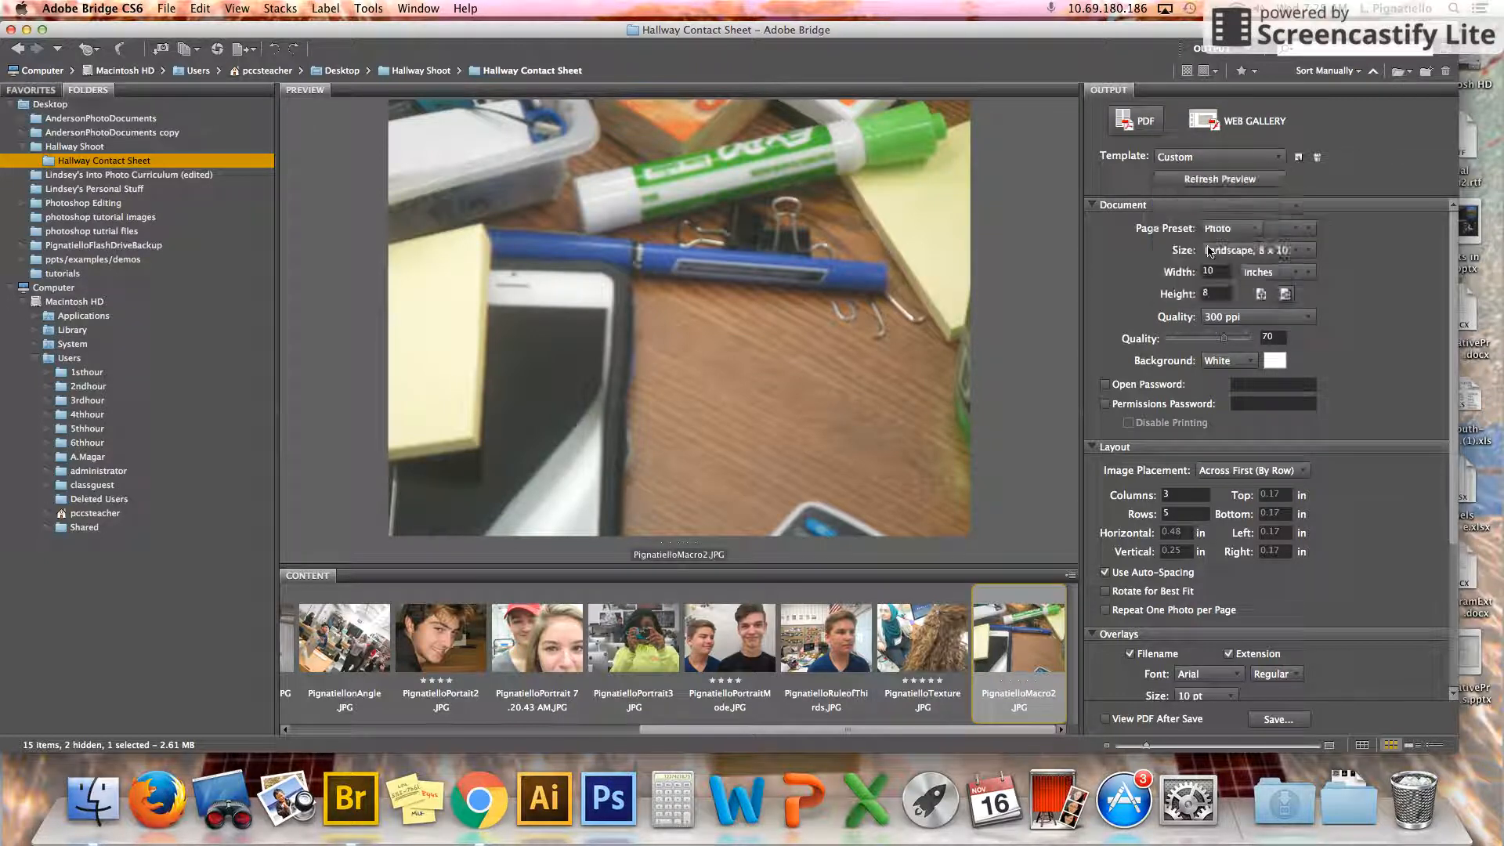
click(1223, 228)
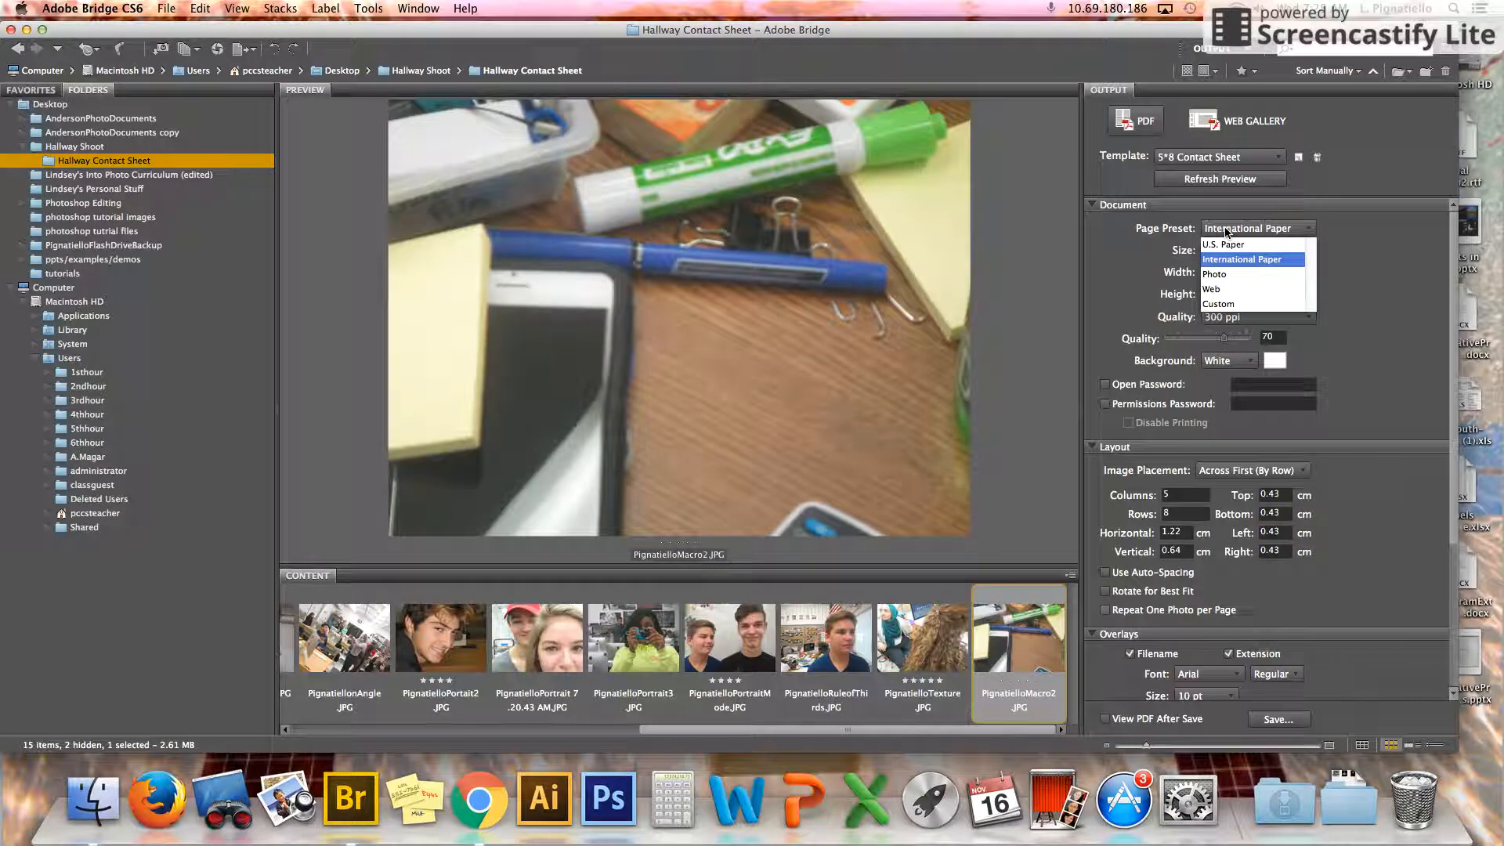
click(1223, 276)
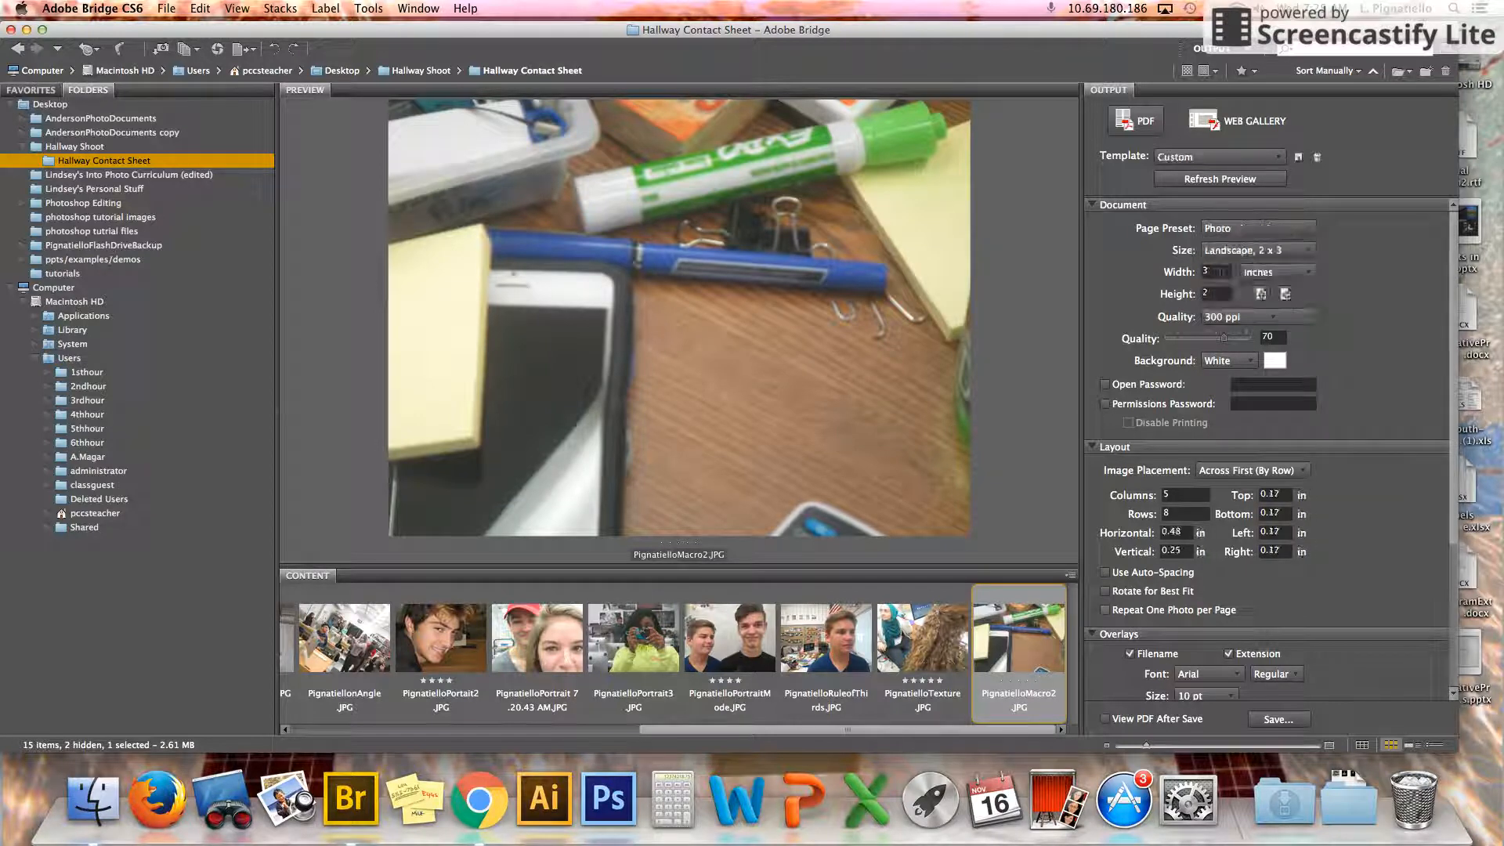
click(1229, 251)
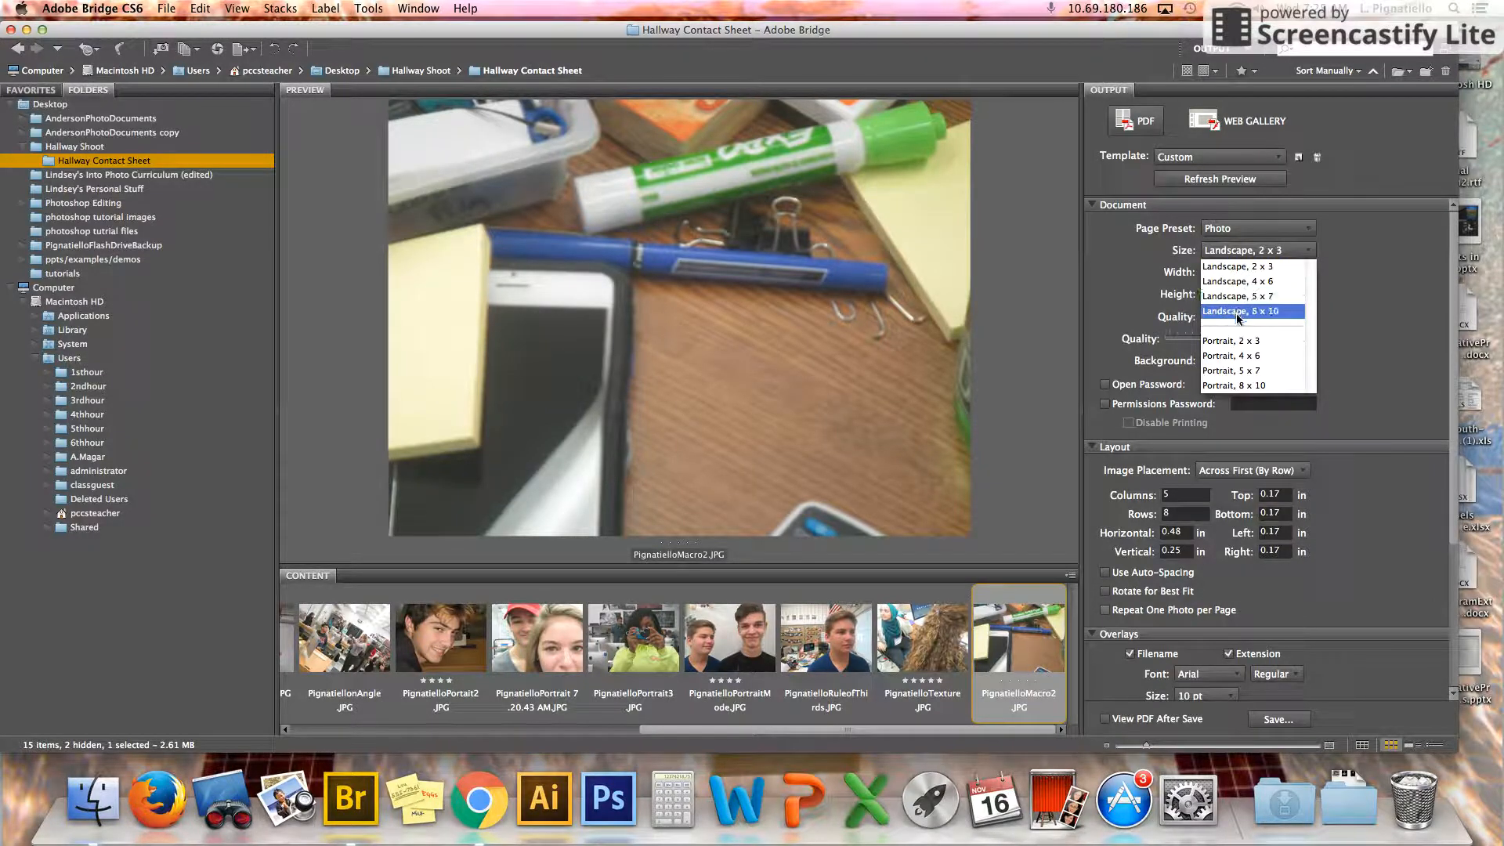
click(1229, 386)
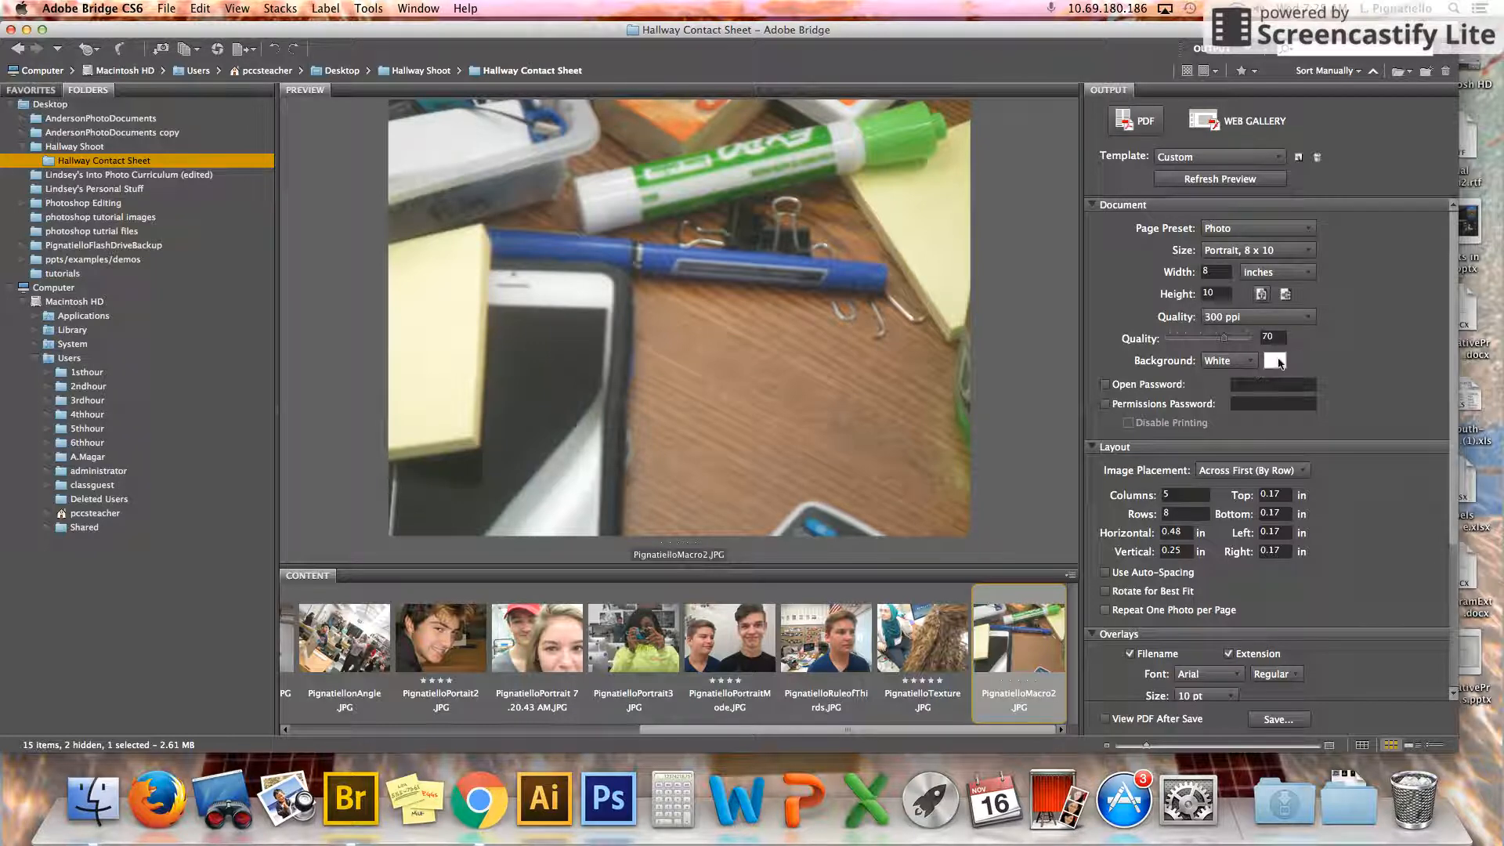
Set the contact sheet layout to 3 columns and 5 rows with auto-spacing enabled.
click(1162, 496)
click(1170, 515)
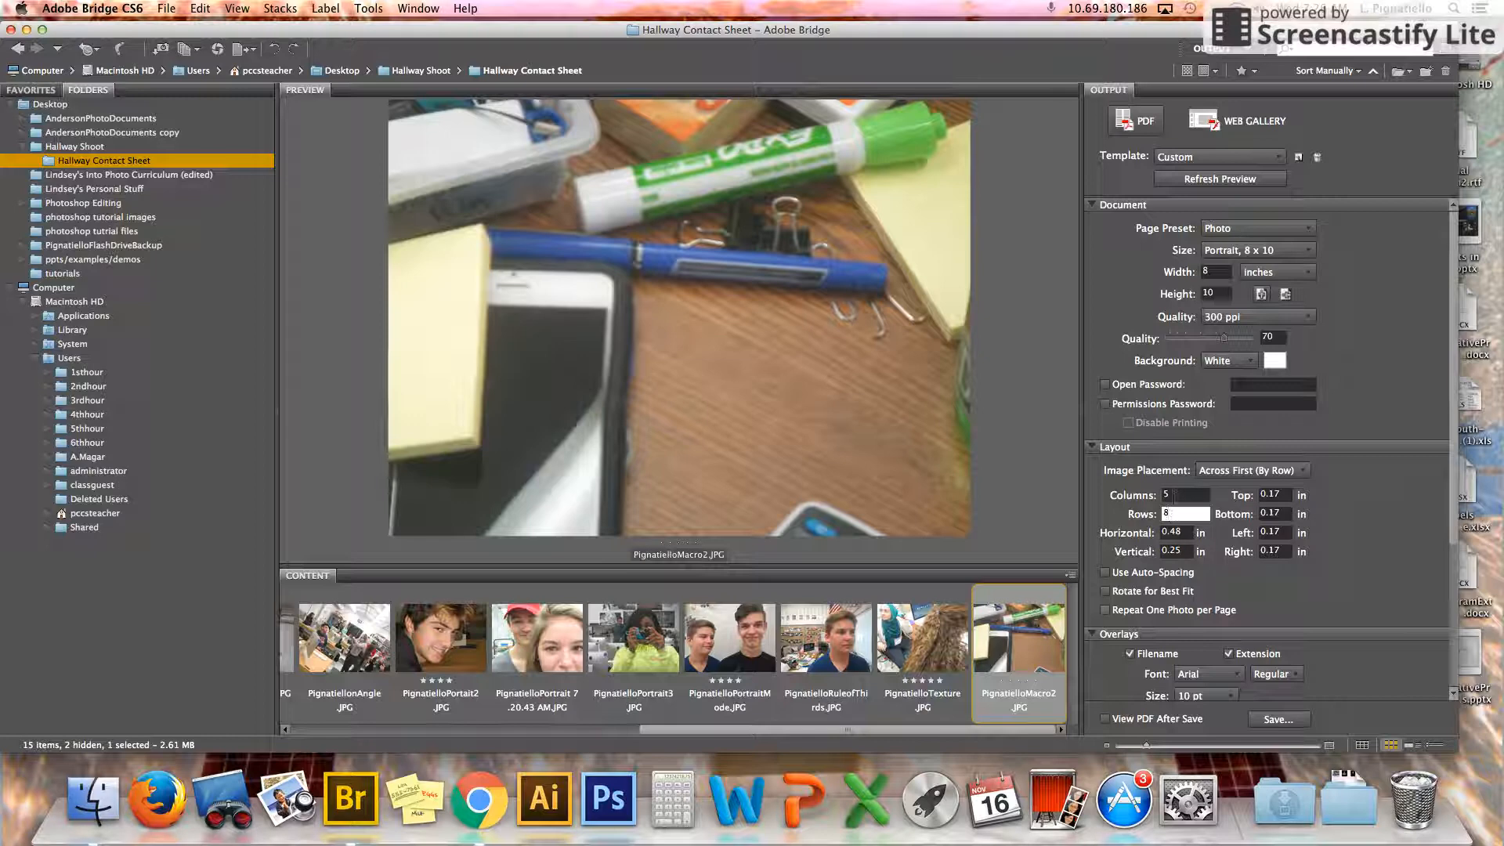
click(1165, 497)
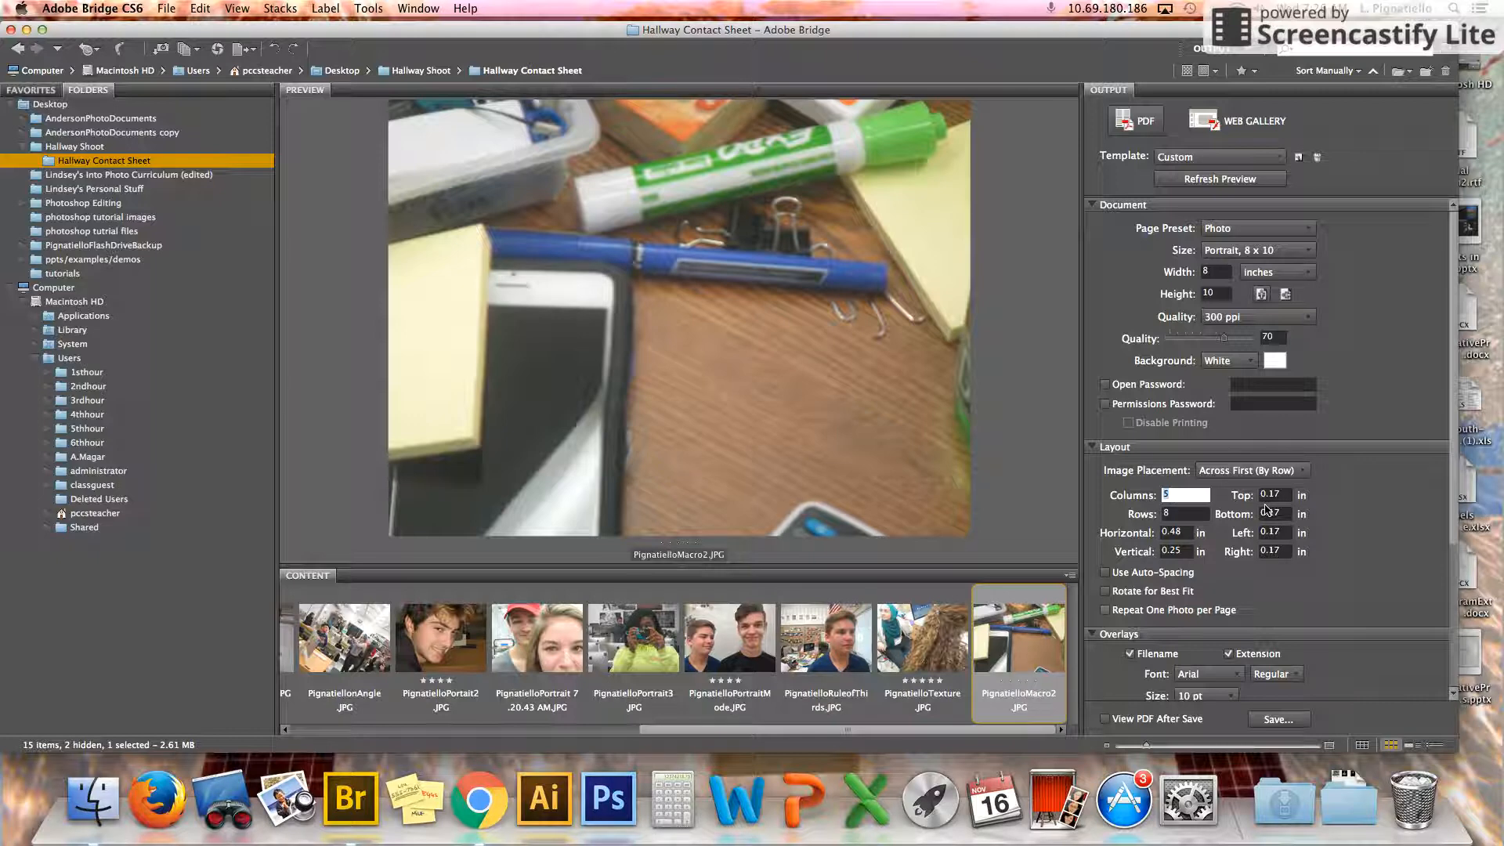
click(1178, 515)
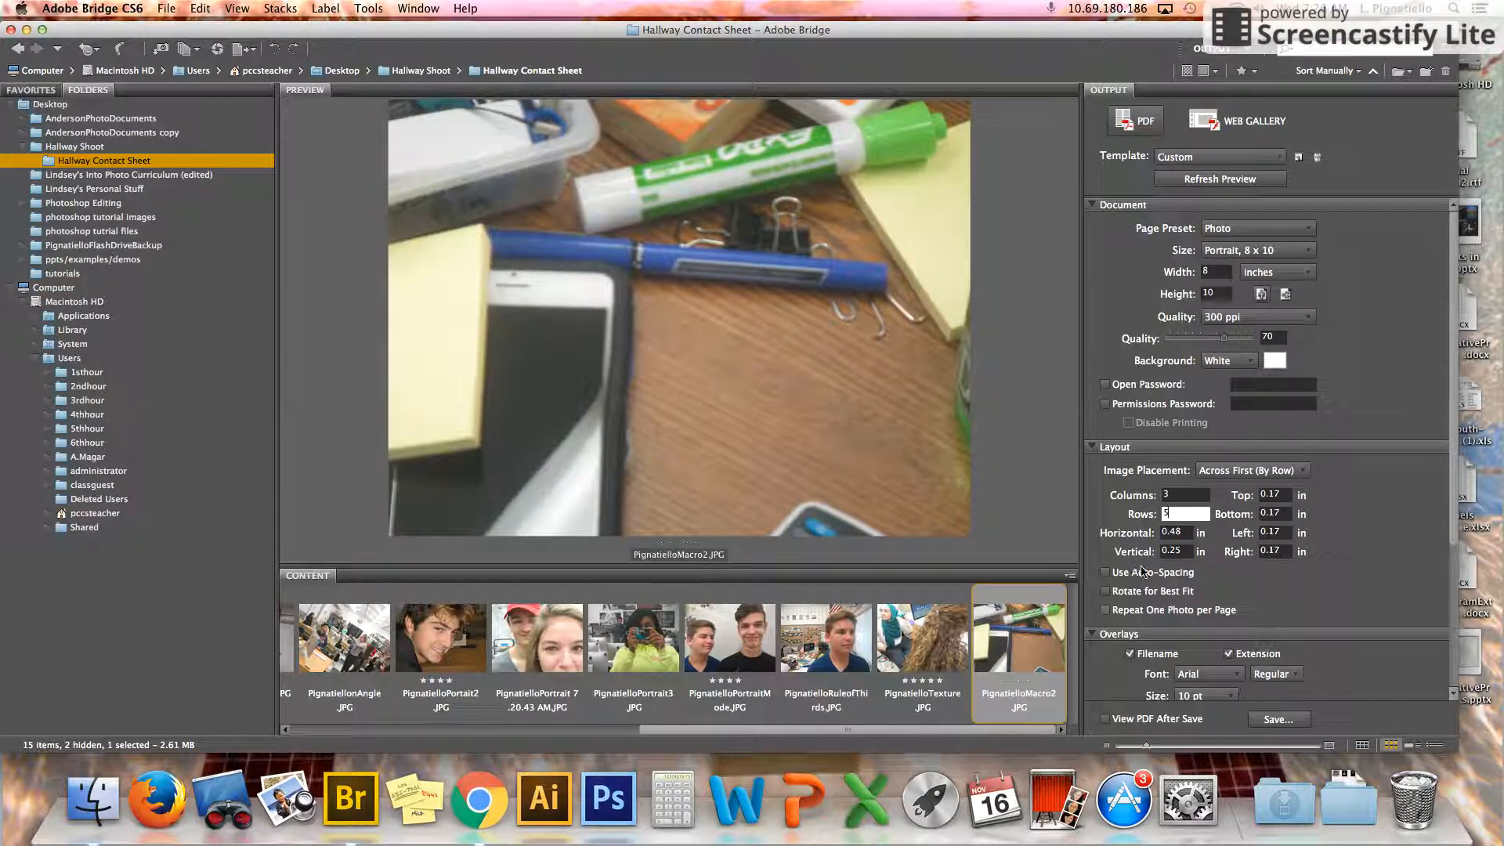
click(1106, 572)
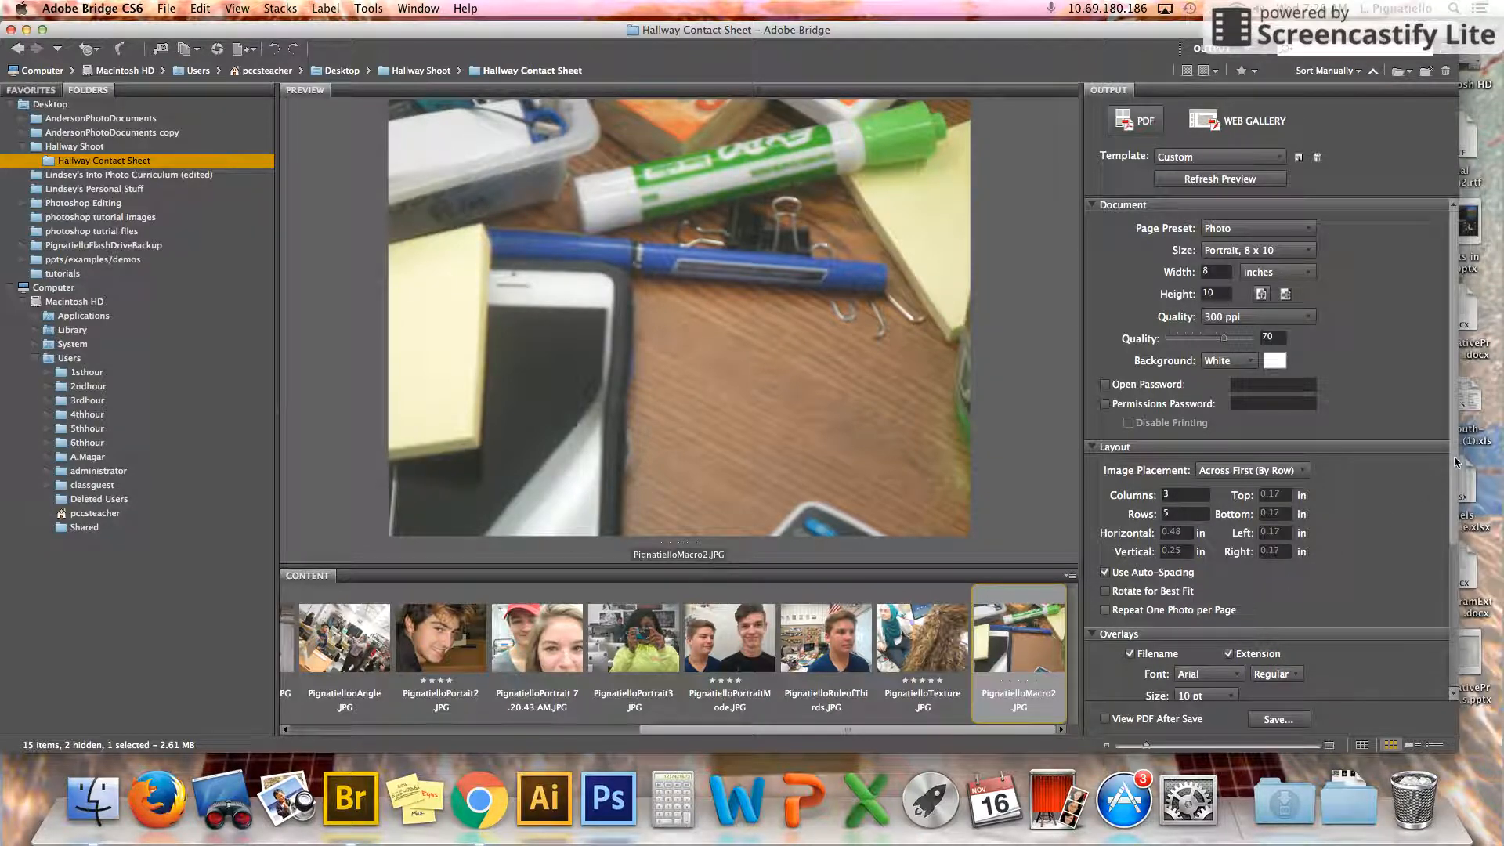
Look over the layout and overlay settings and refresh the output preview with only the Macro2 photo selected.
scroll(1456, 462, down, 5)
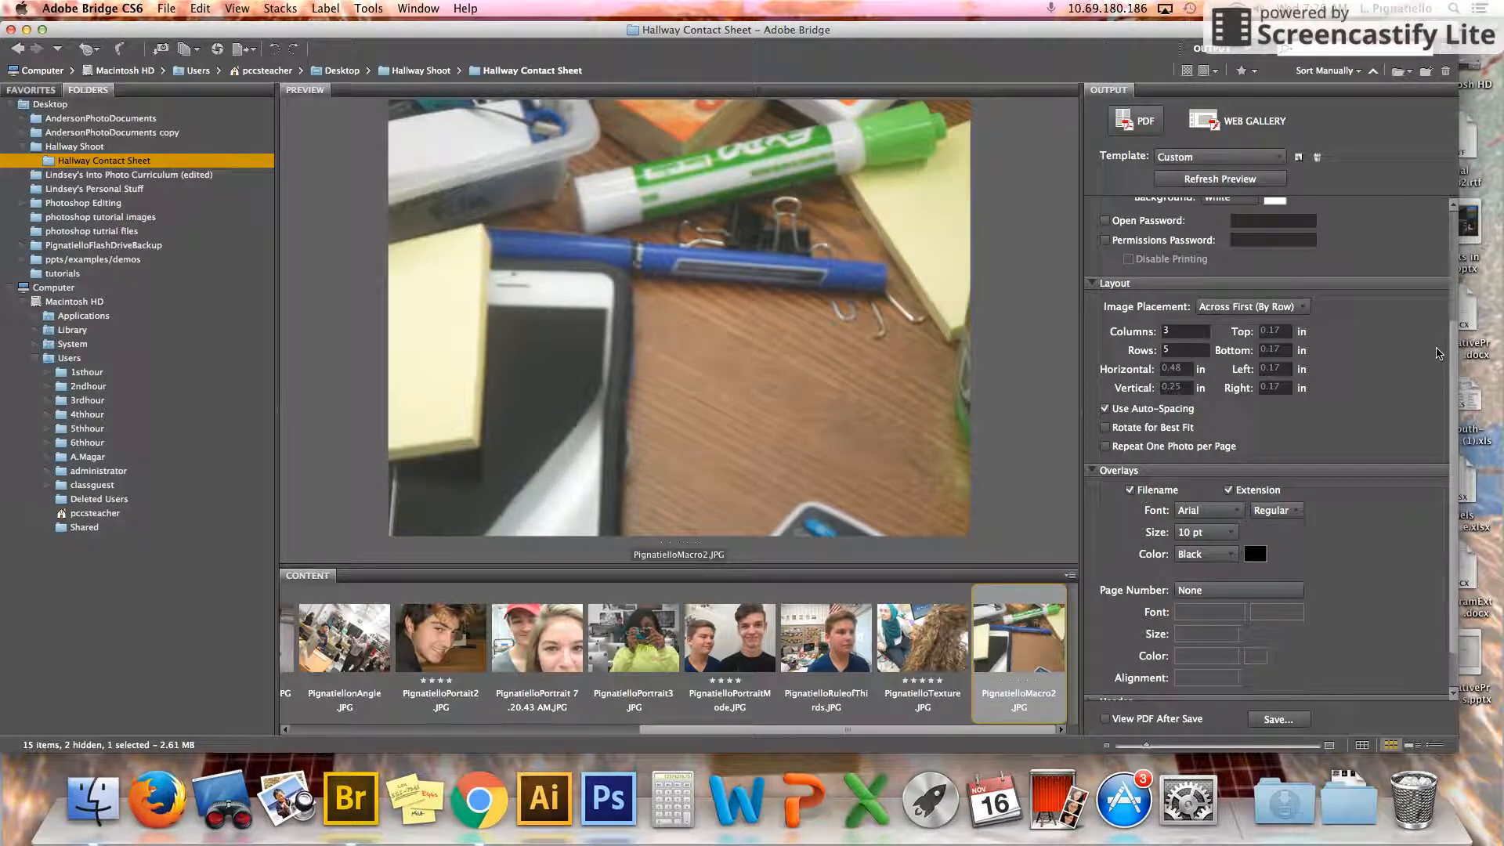
drag(1453, 355, 1449, 212)
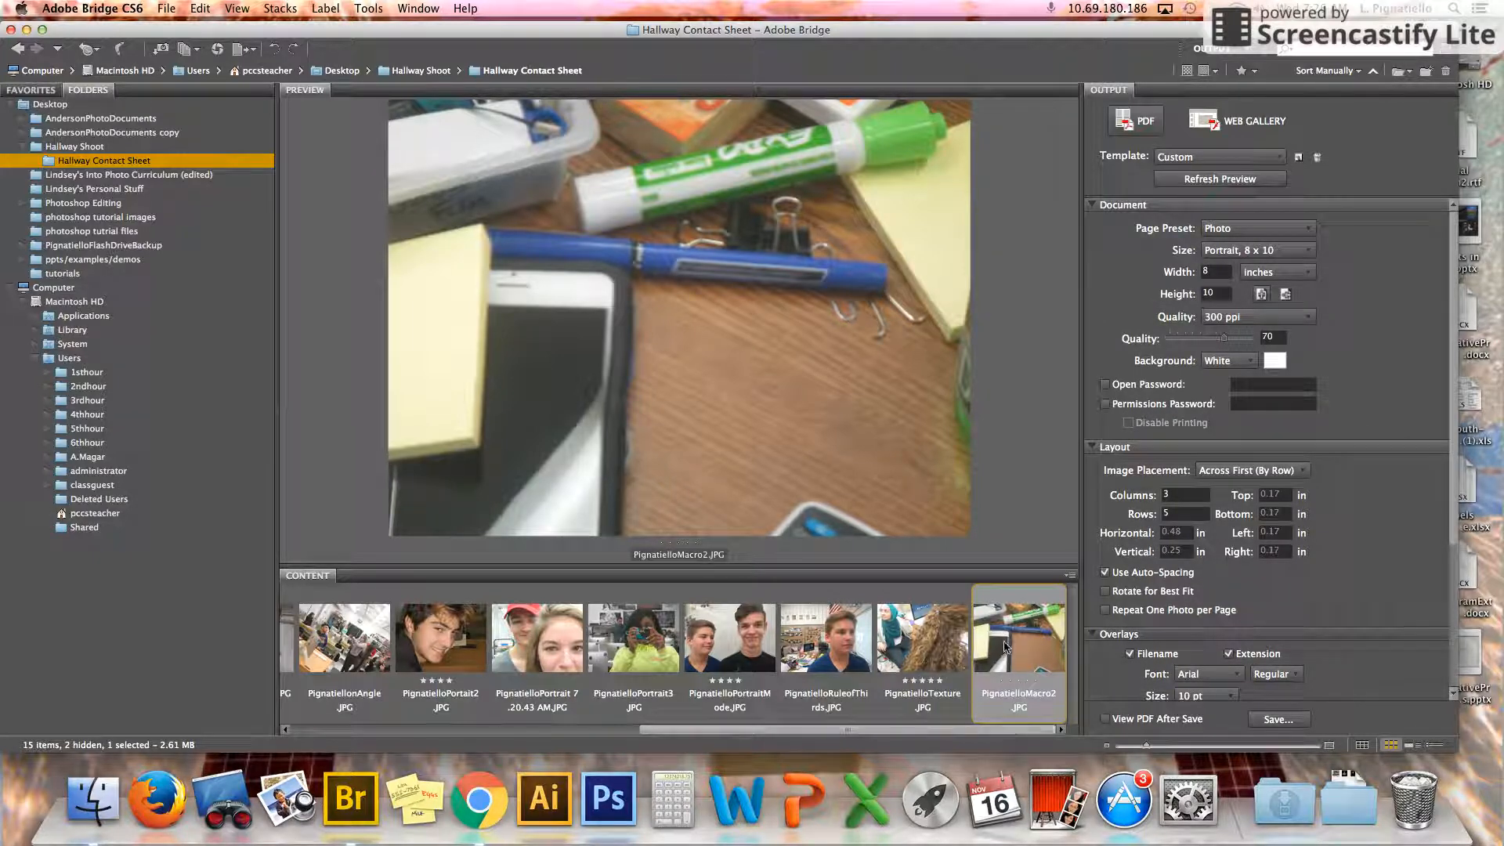
click(1197, 179)
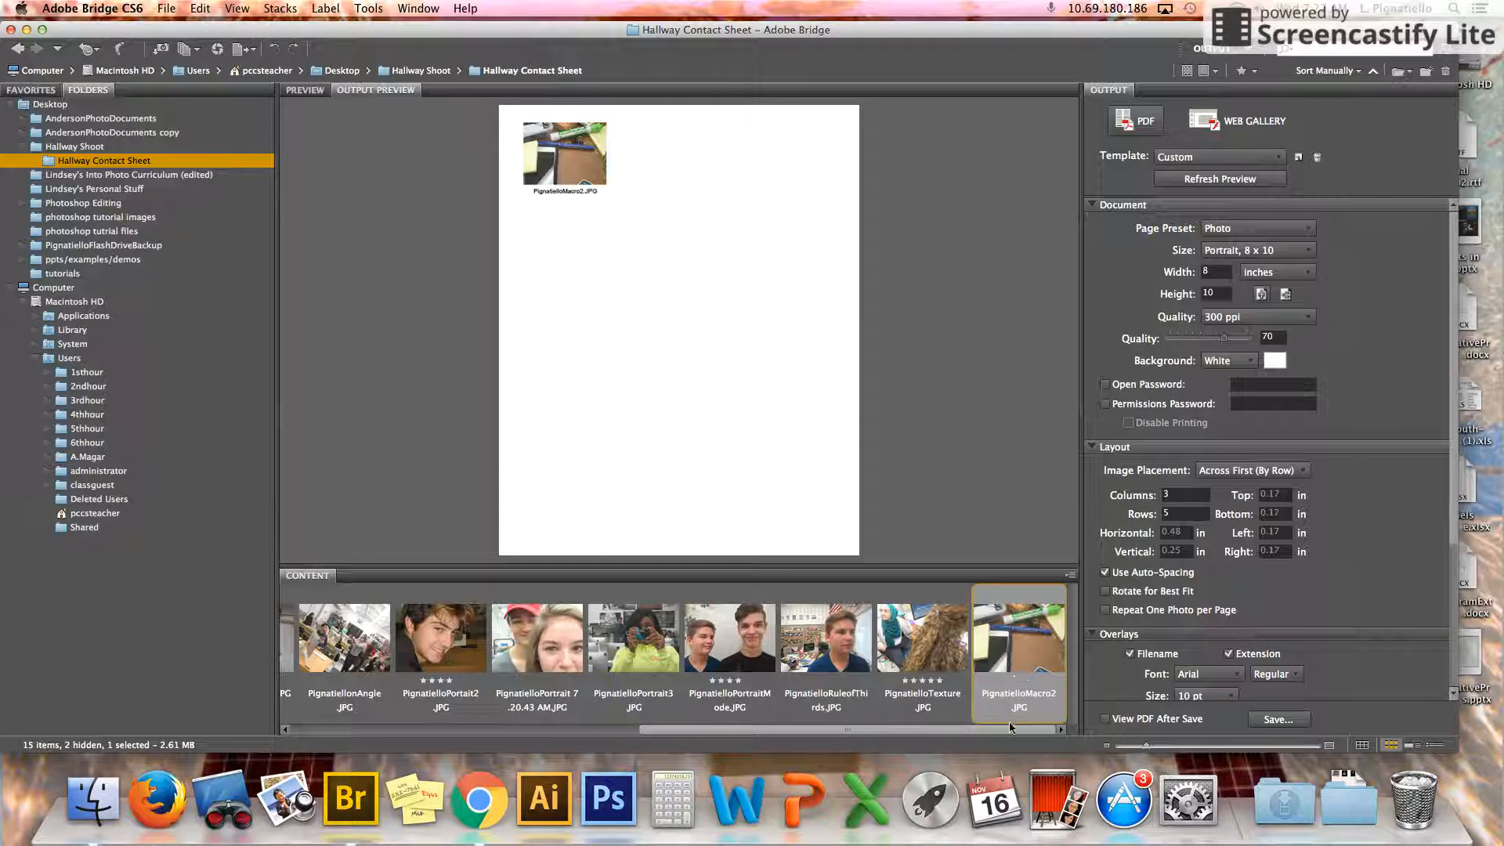
Select all photos in the Hallway Contact Sheet folder and refresh the output preview to include them.
drag(1006, 727, 460, 761)
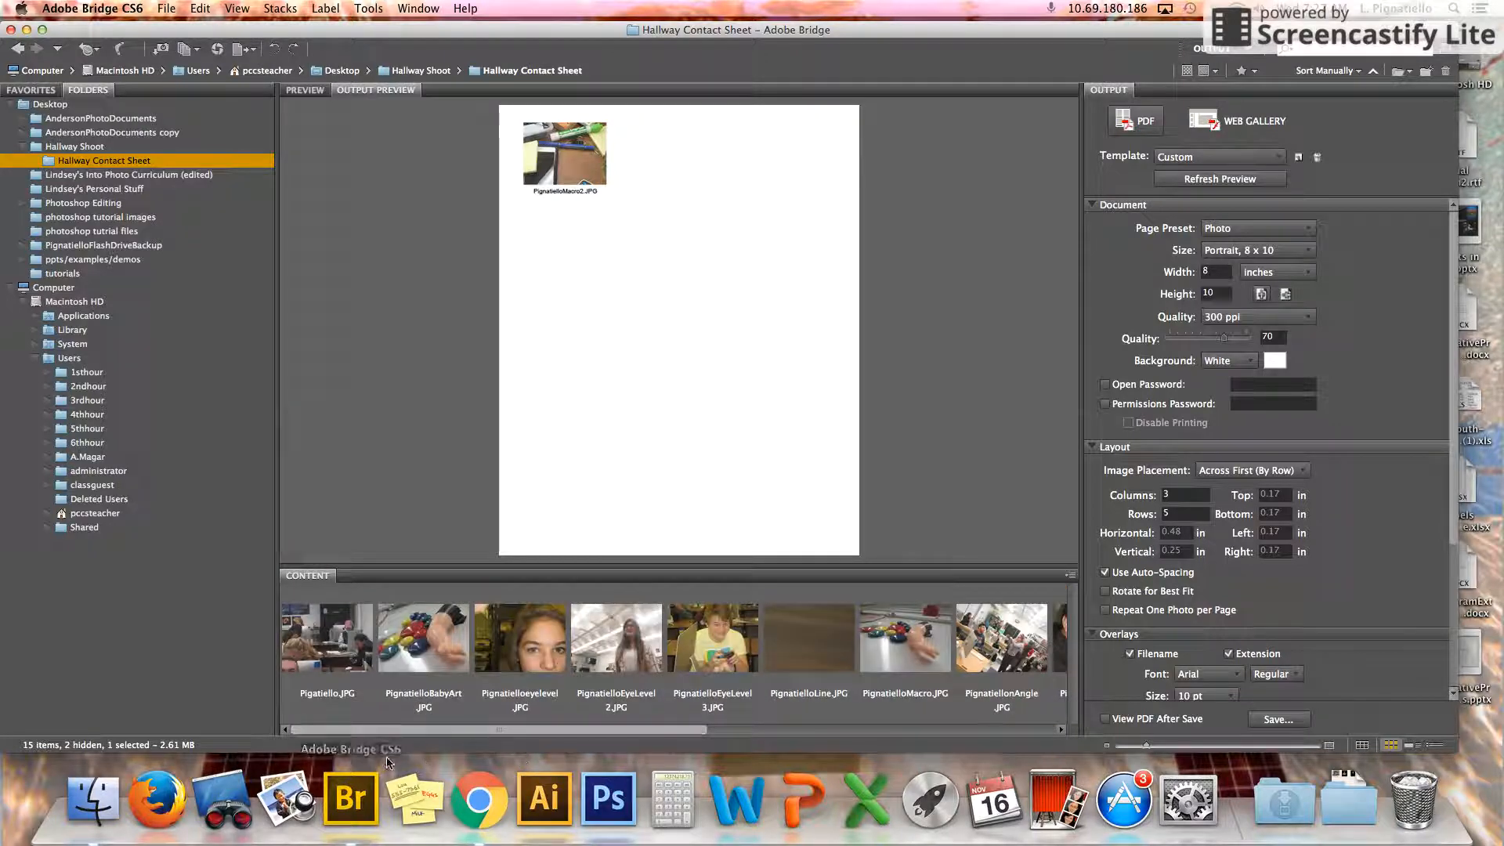
key(super+a)
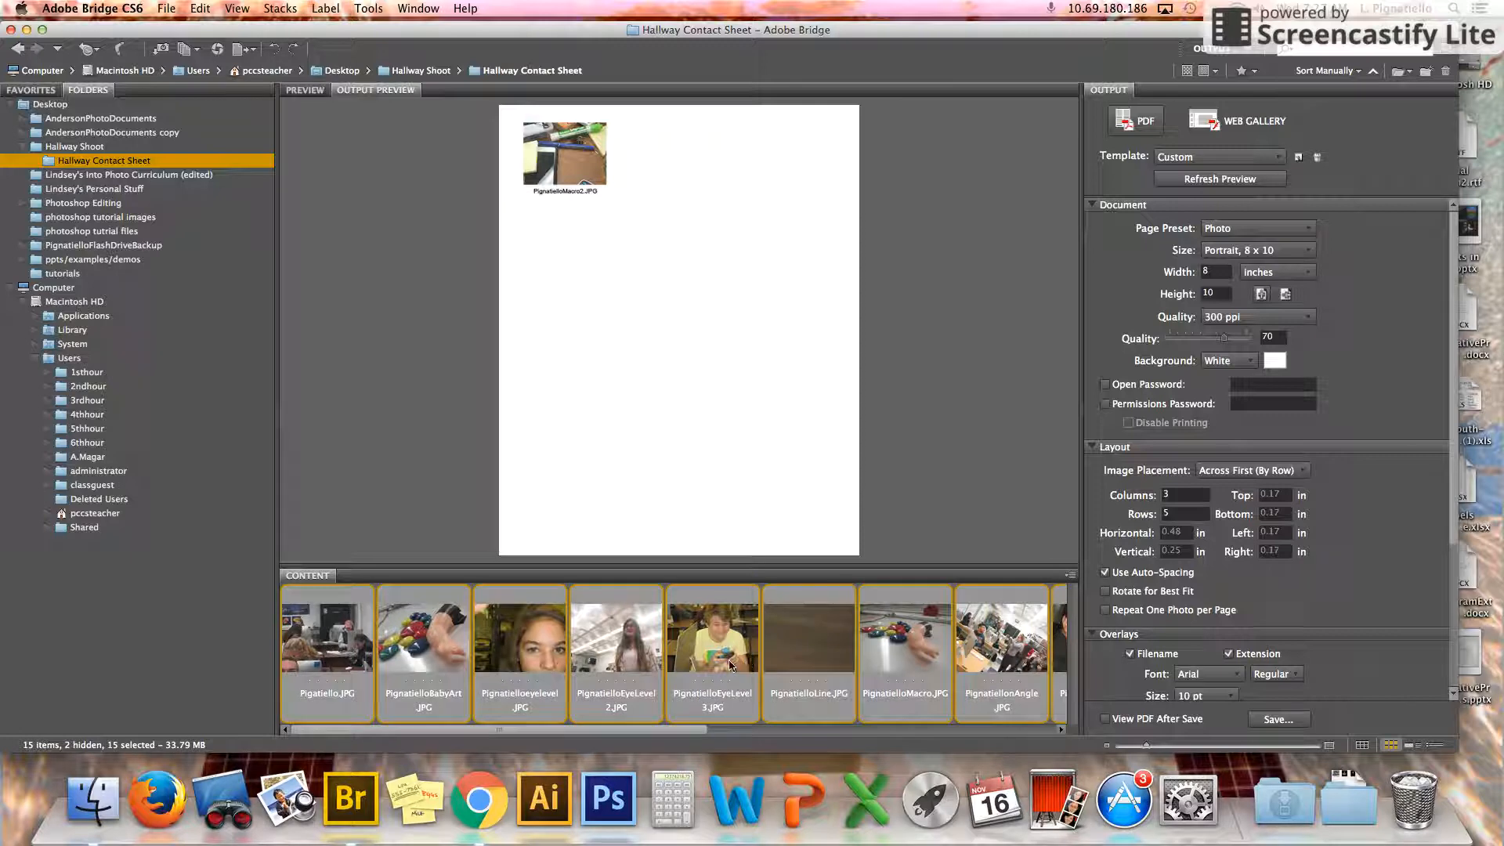
click(1199, 182)
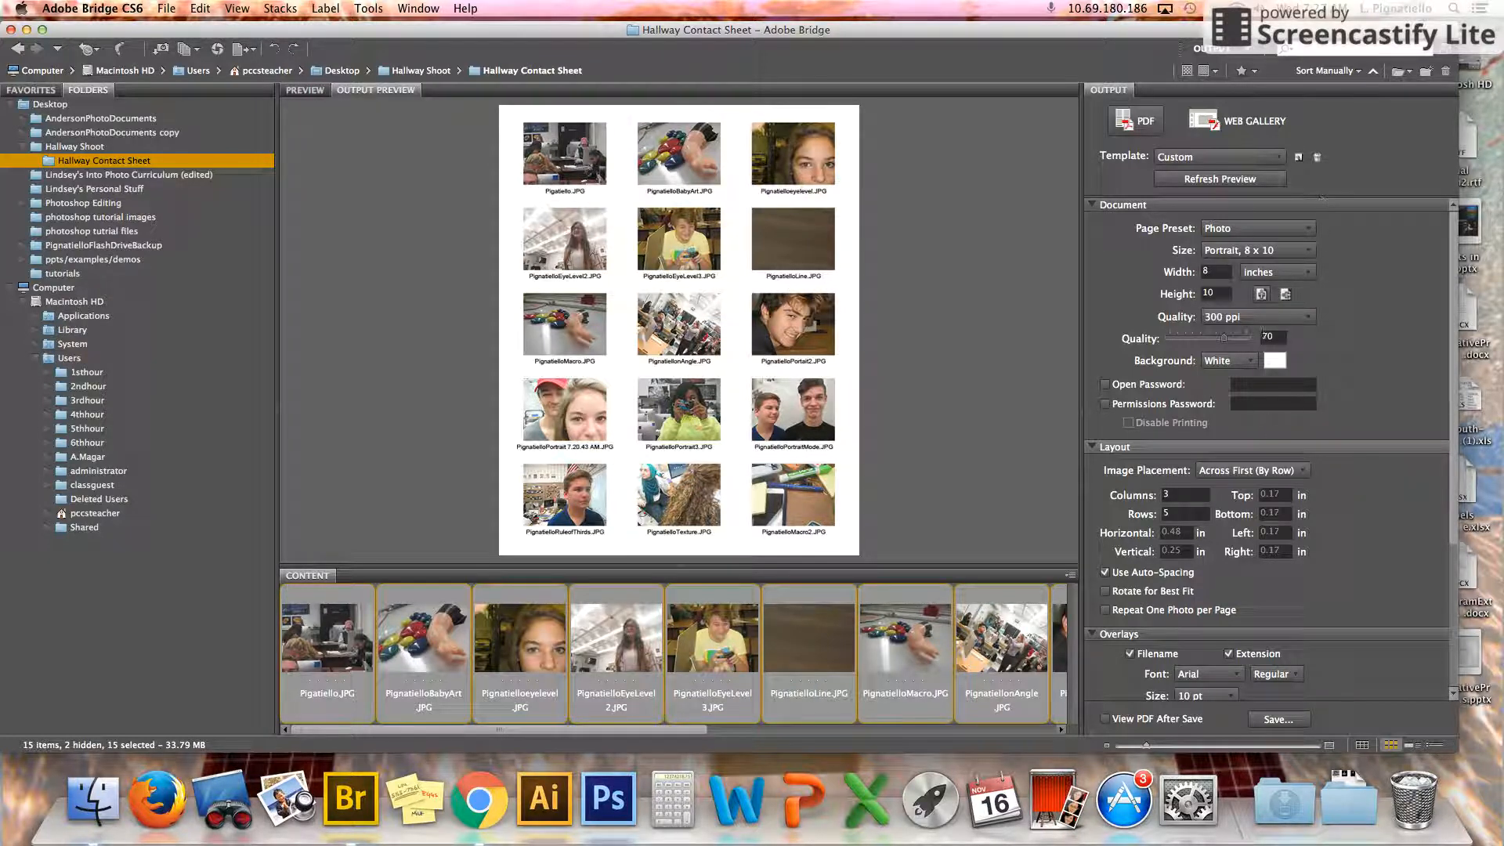
click(1216, 180)
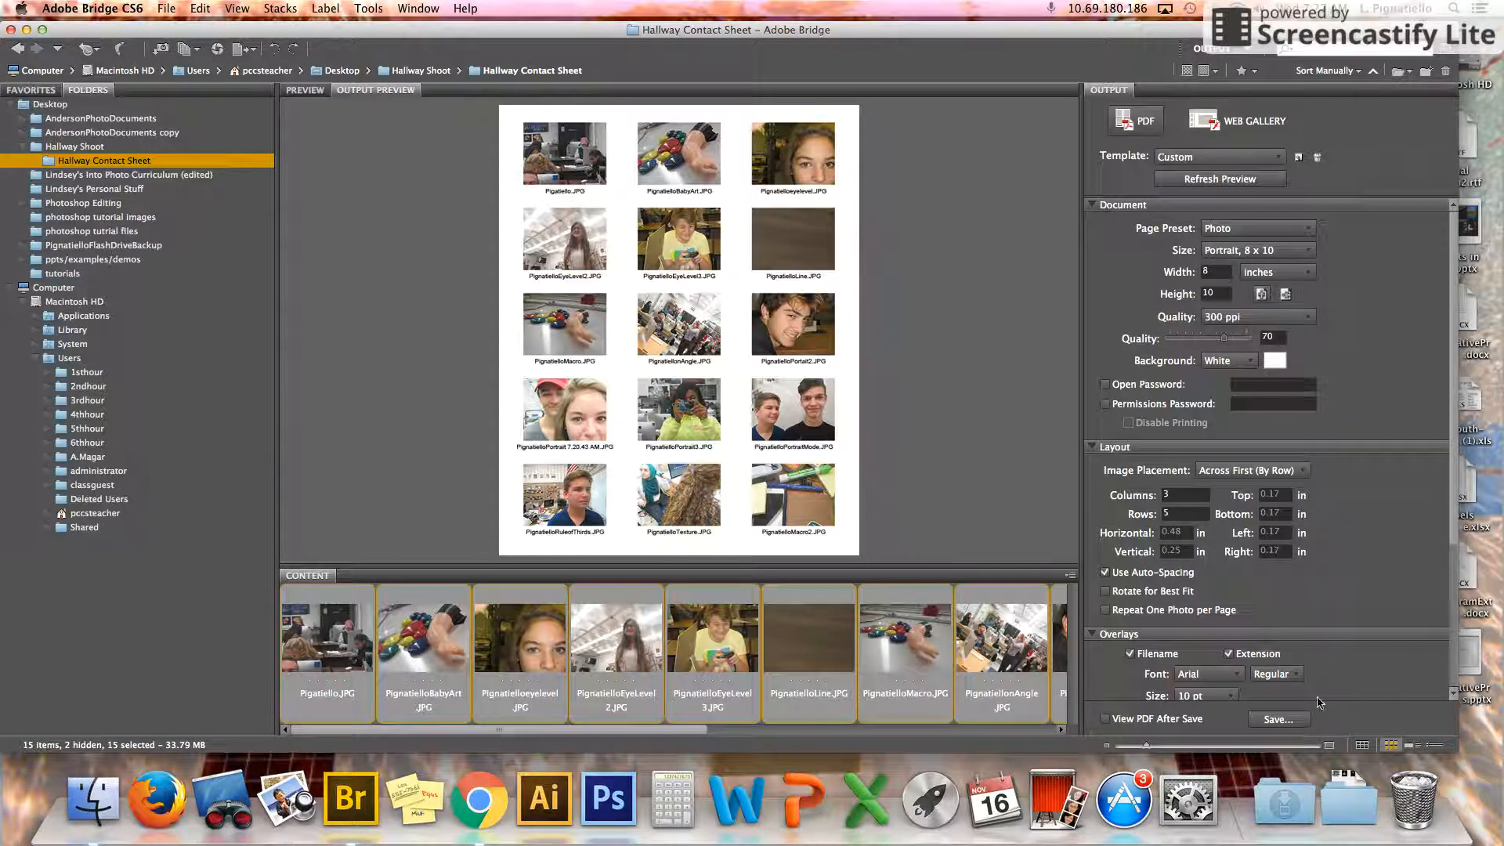
Save the contact sheet PDF to the Desktop, named with the photographer's surname followed by "HallwayContactSheet".
click(1278, 719)
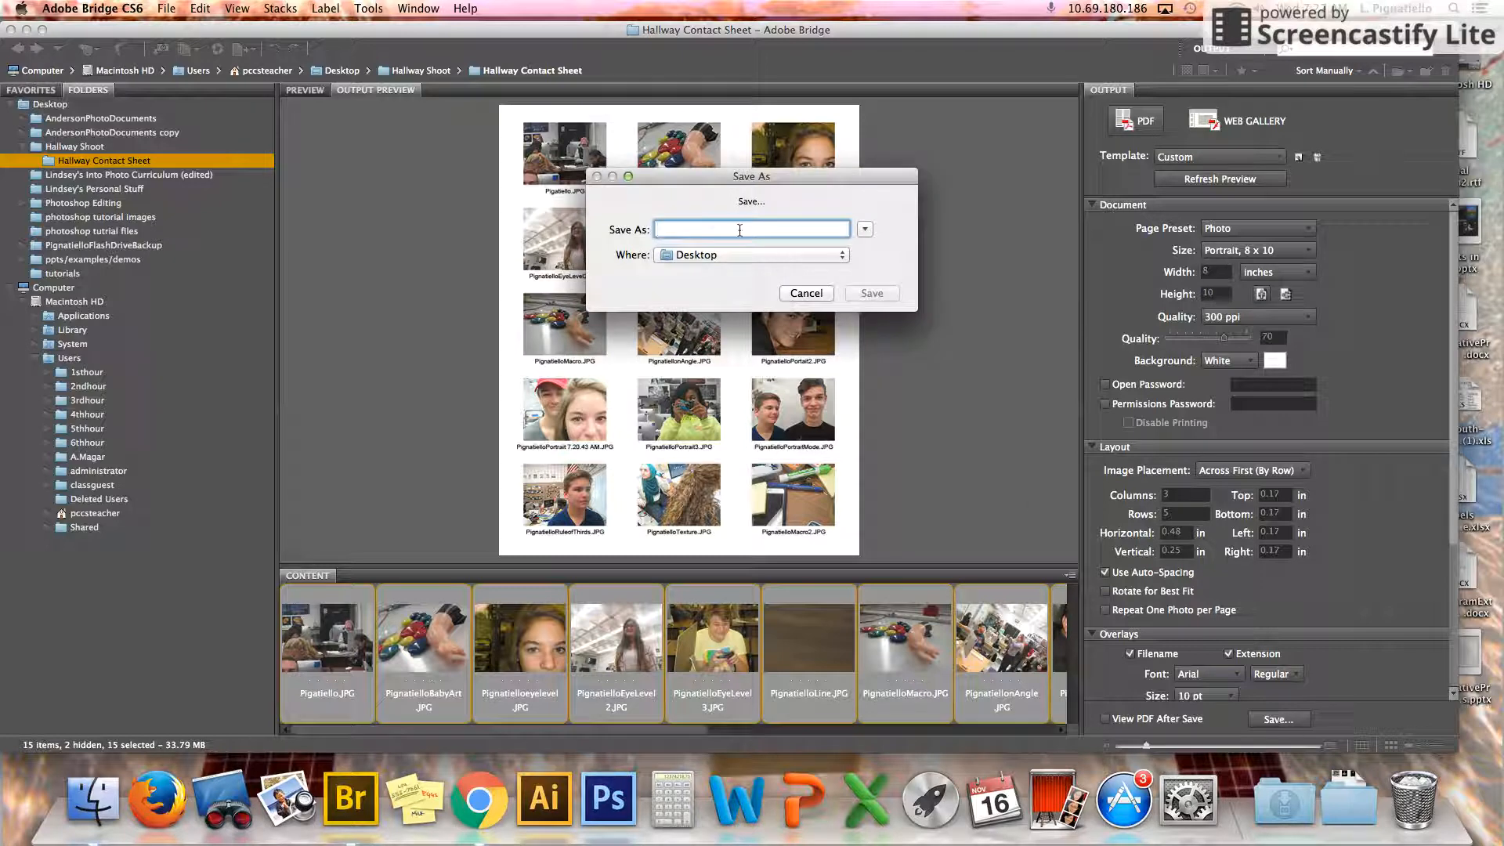
drag(703, 185, 1024, 145)
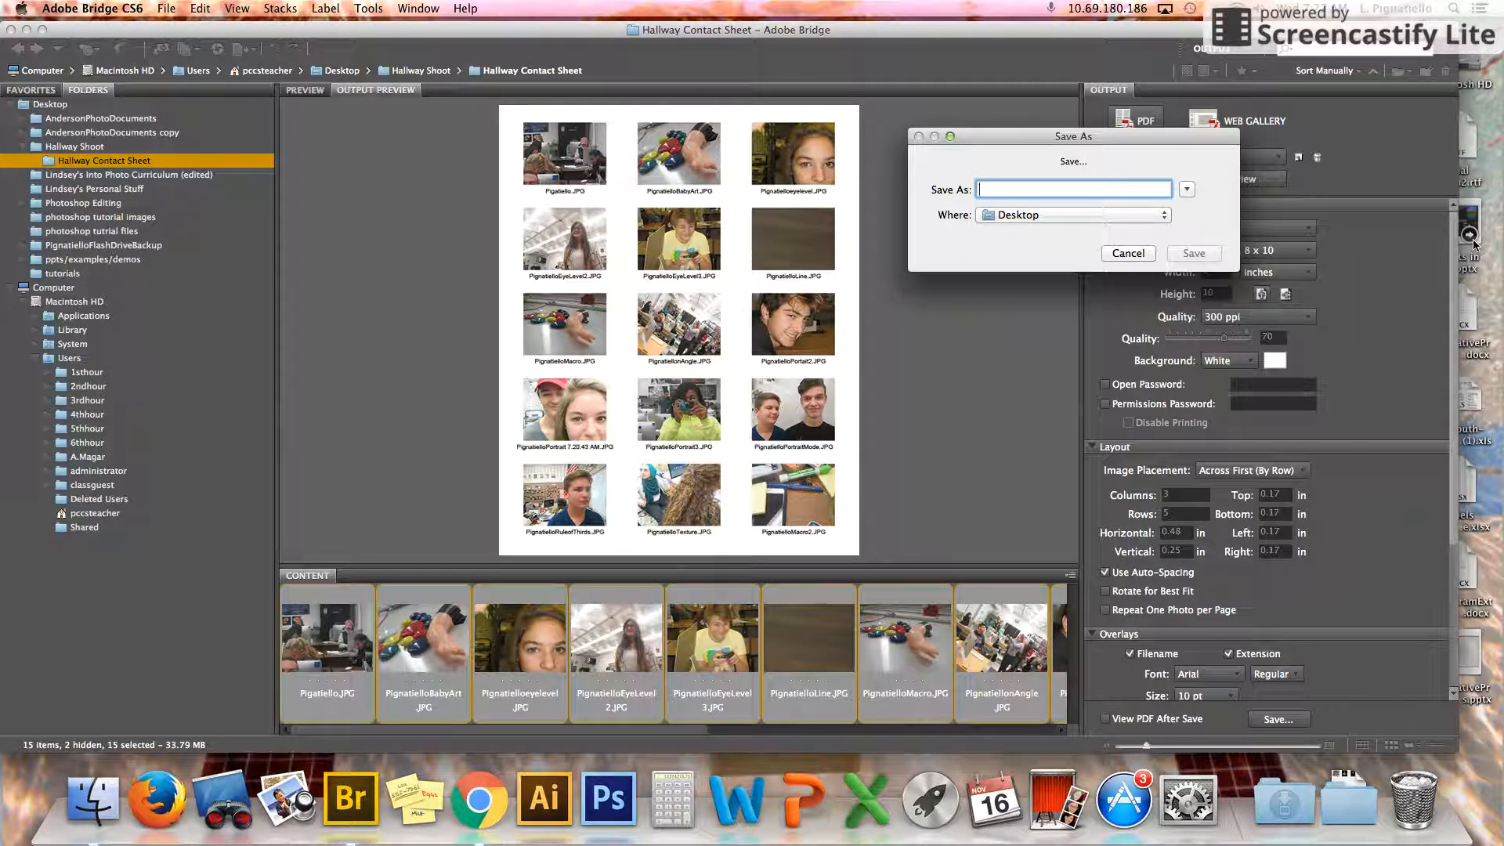
text(Pig)
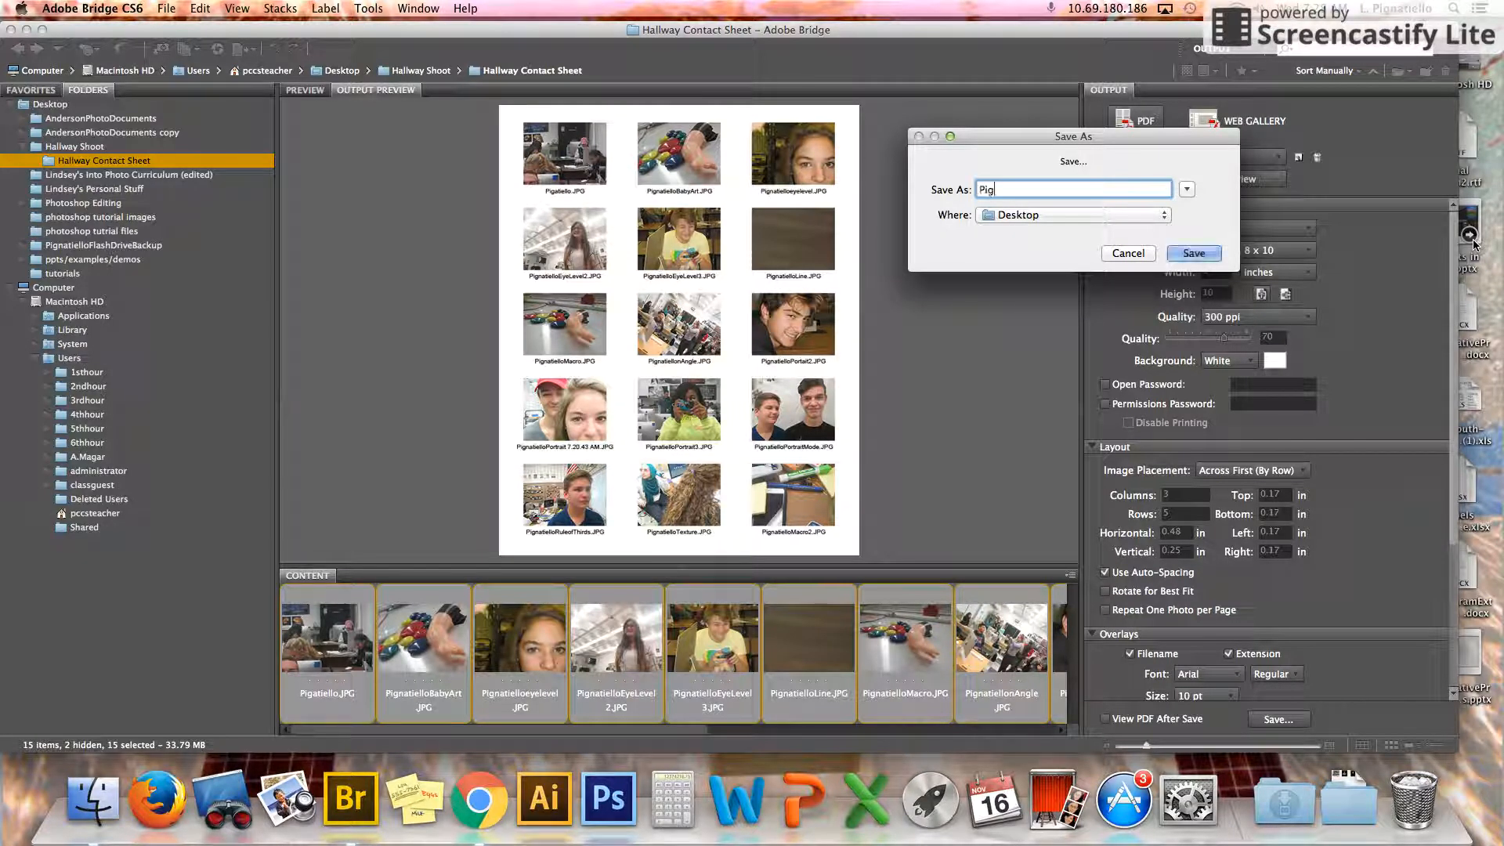
text(natielloHallwayContactSheet)
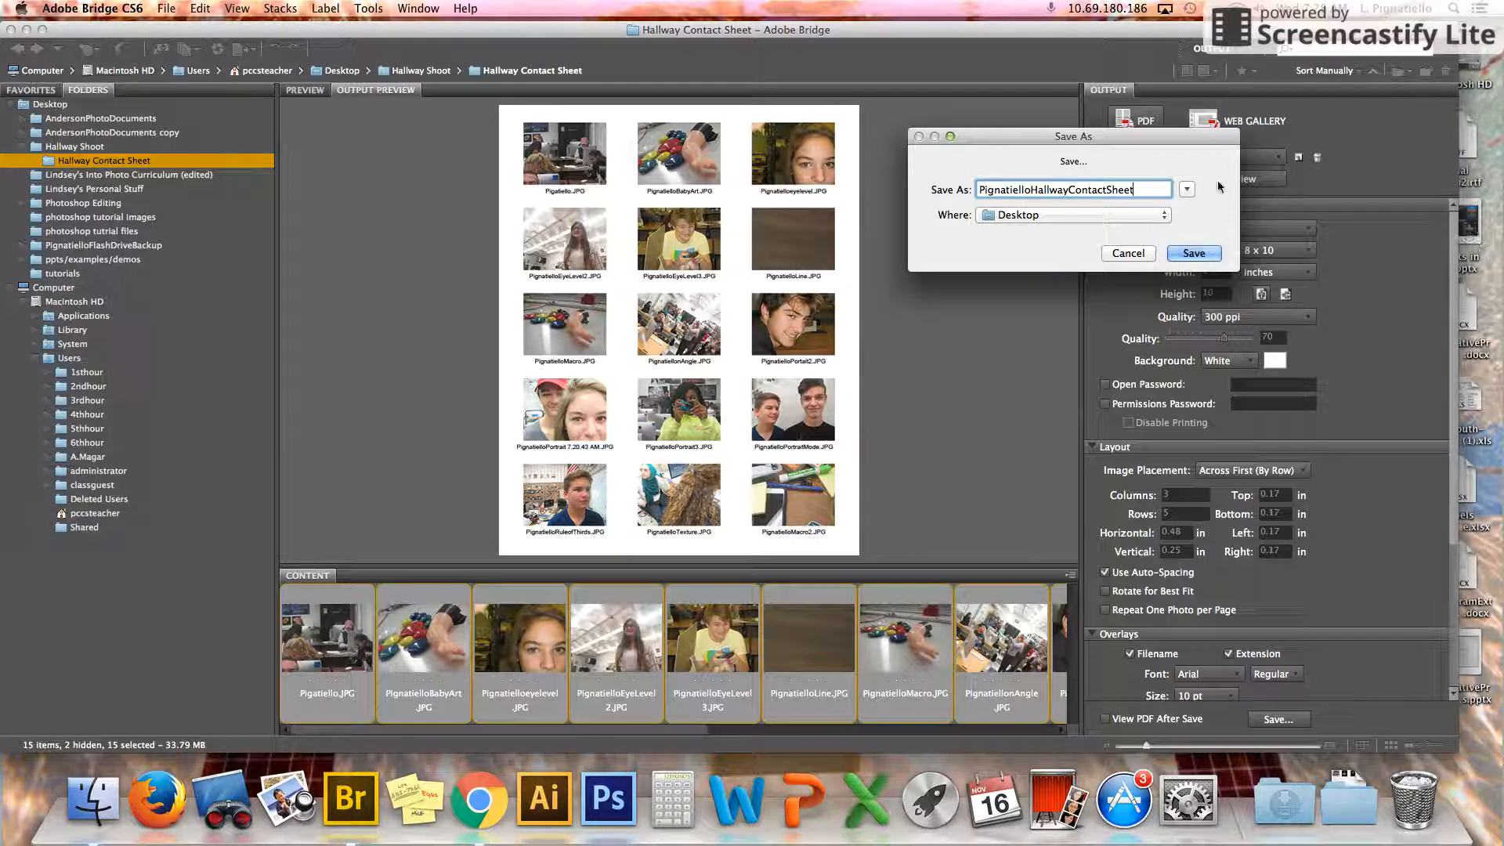
click(1196, 254)
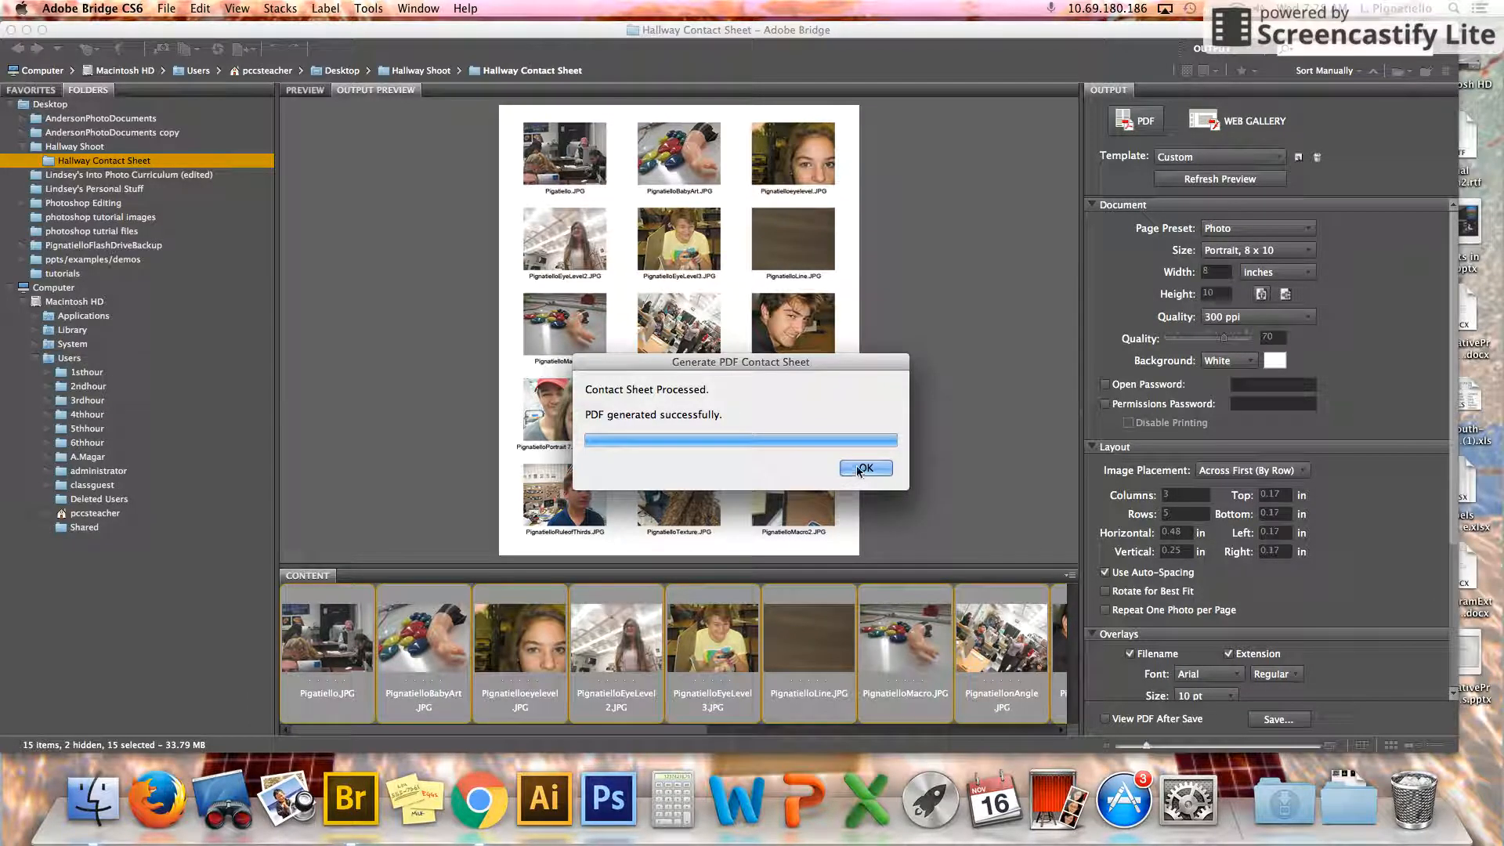
click(866, 468)
Minimize the Bridge and browser windows, then open the saved contact sheet PDF from the desktop and look through its page.
click(27, 29)
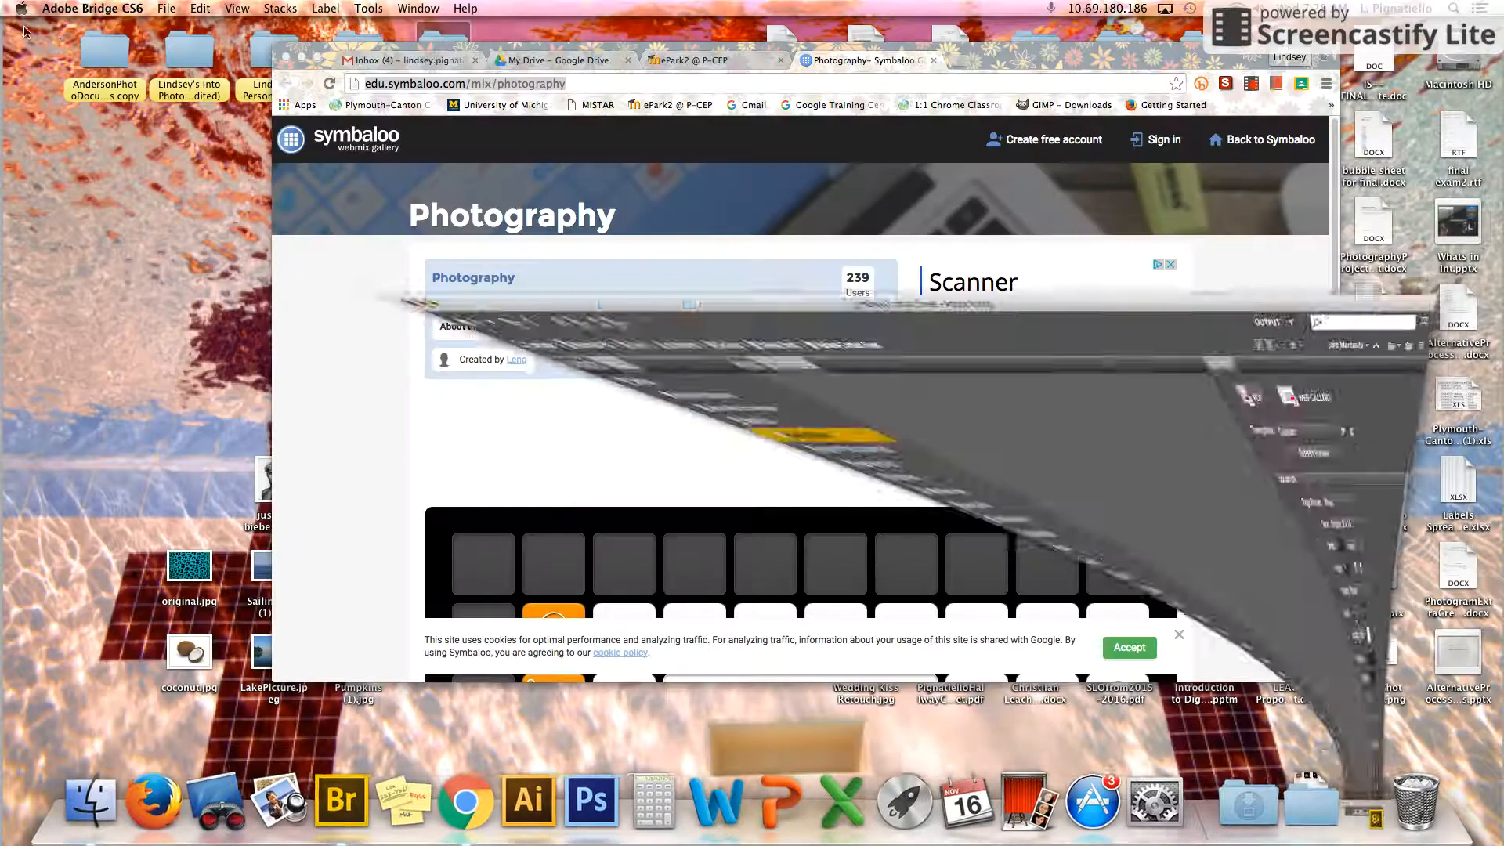
click(300, 61)
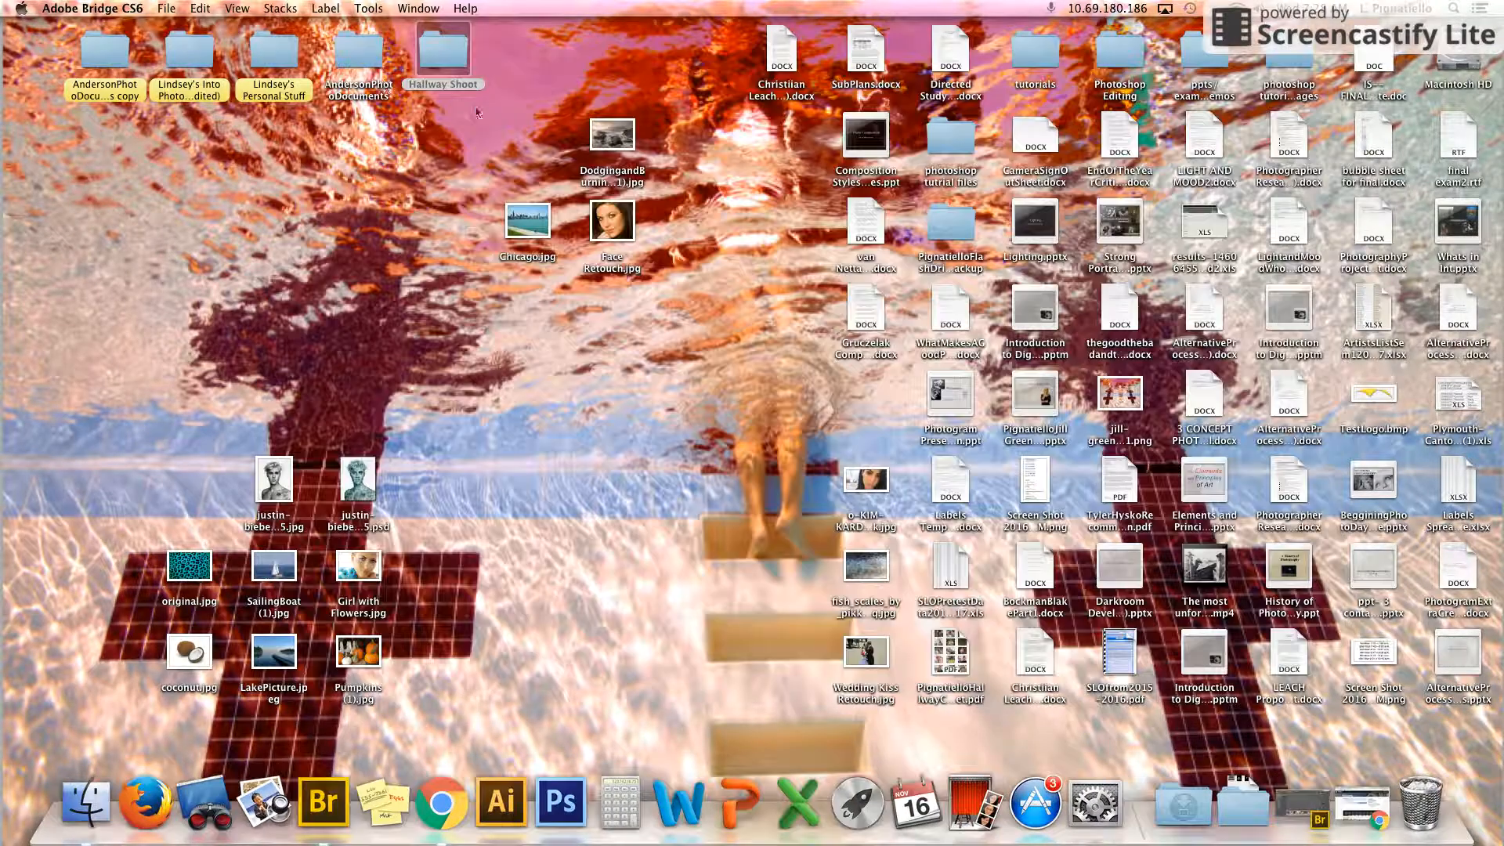
double_click(960, 662)
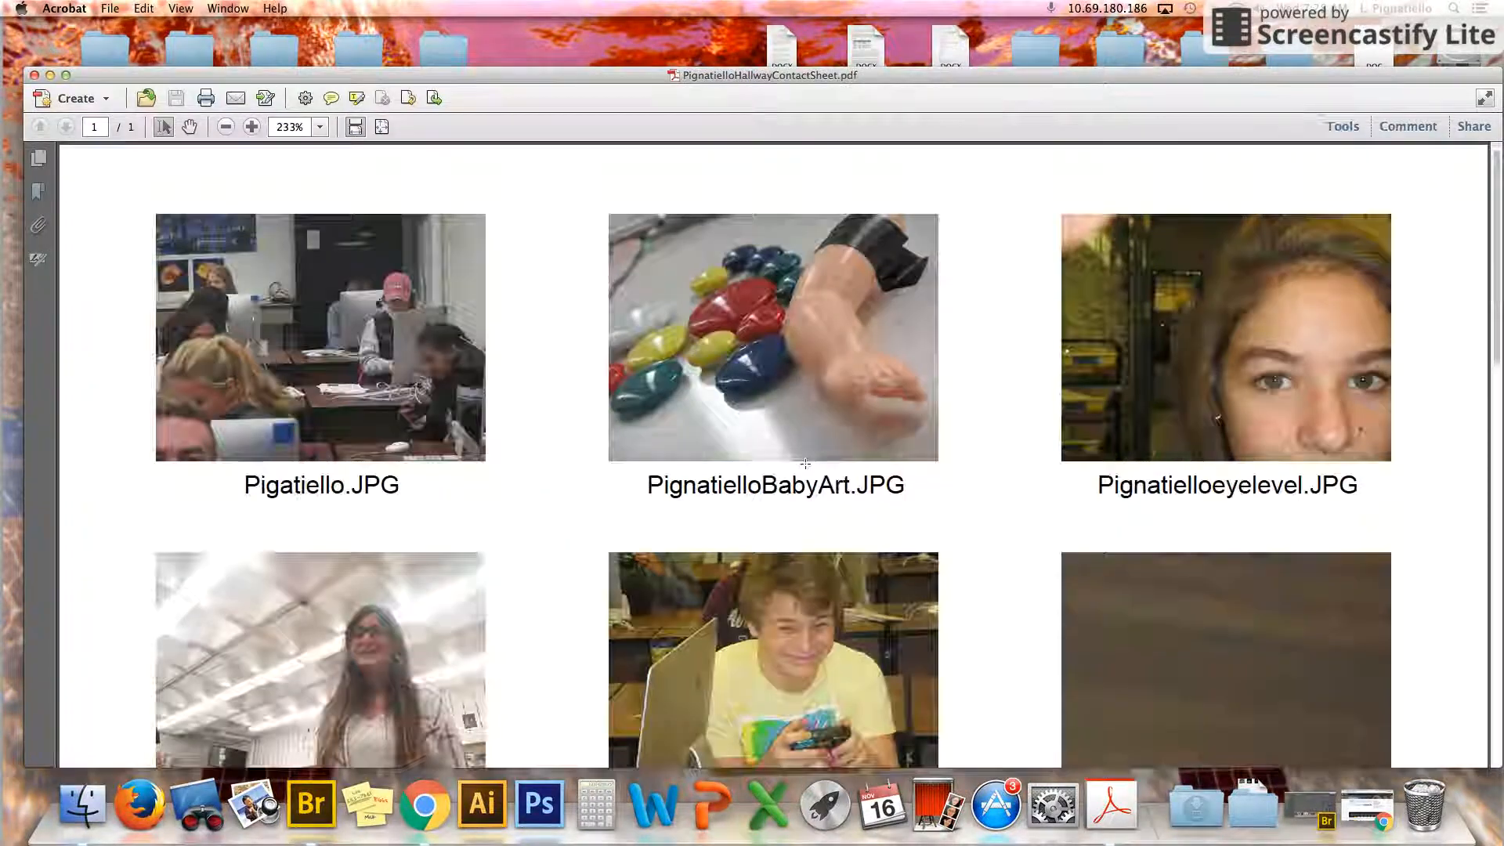
scroll(912, 418, down, 10)
scroll(911, 418, up, 10)
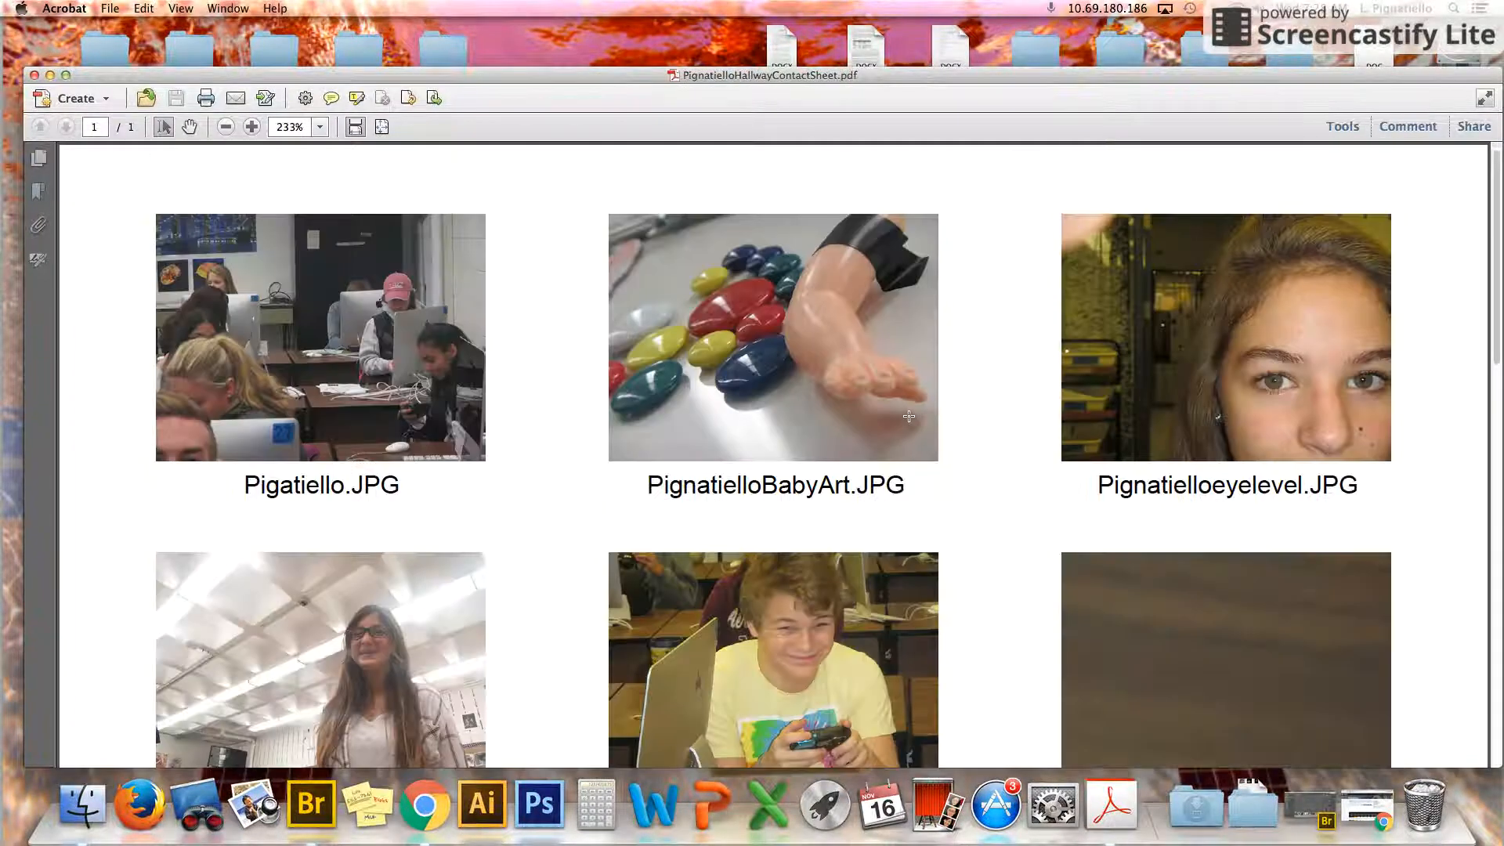